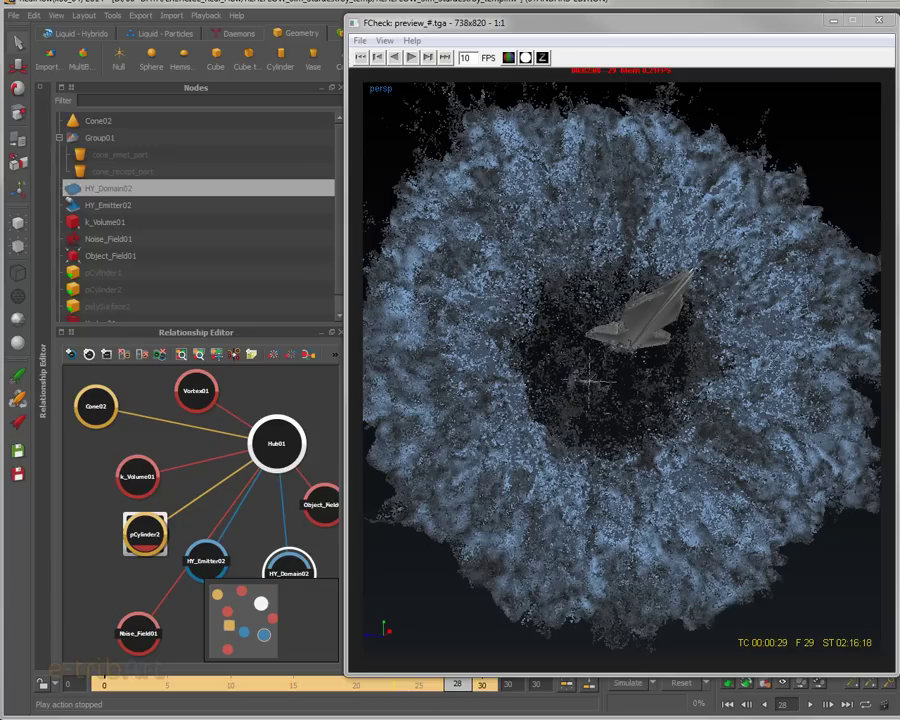
- Put away the FCheck preview and enlarge the 3D view by narrowing the node list and relationship area
left_click_drag(729, 26, 703, 20)
left_click(855, 14)
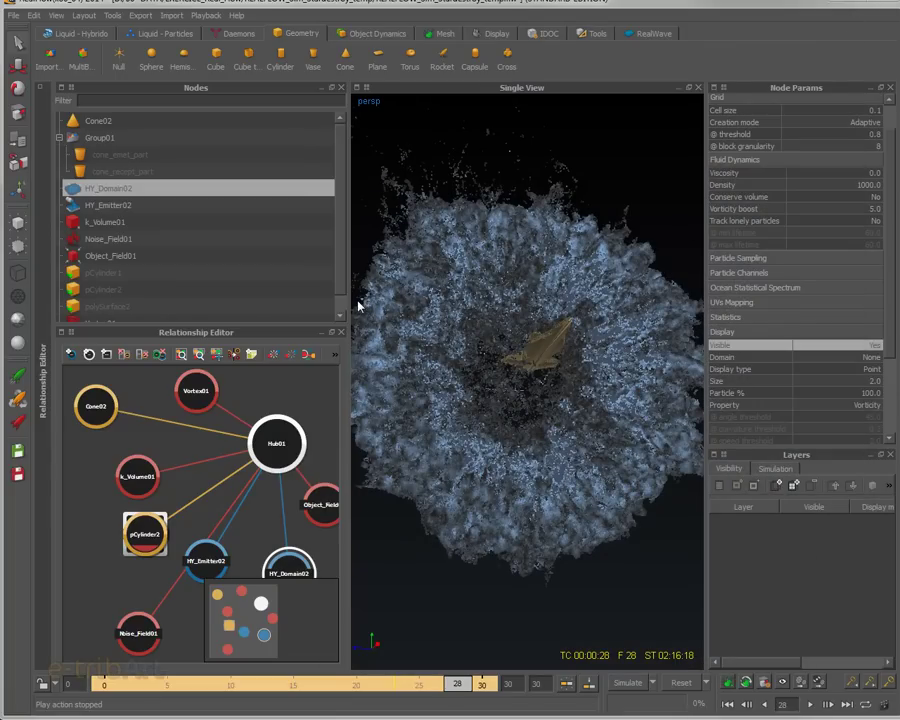
left_click_drag(349, 297, 180, 302)
left_click_drag(383, 352, 438, 390, "alt")
scroll(437, 390, "down", 3)
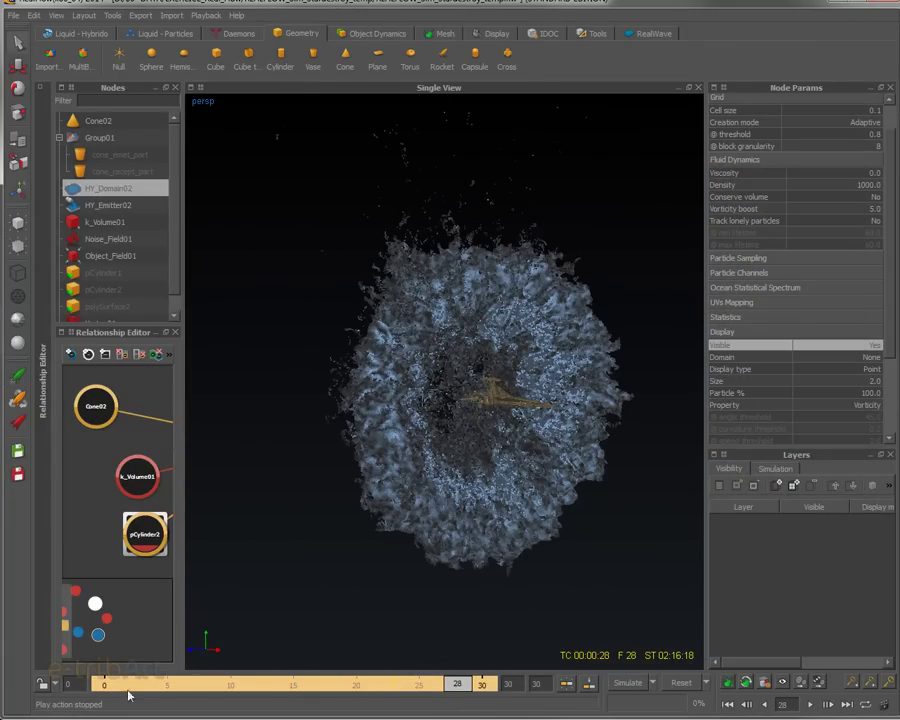
- Reset the simulation to frame 0 so that the ship and the fluid domain can be viewed
key("ctrl+r")
left_click_drag(333, 555, 444, 450, "alt")
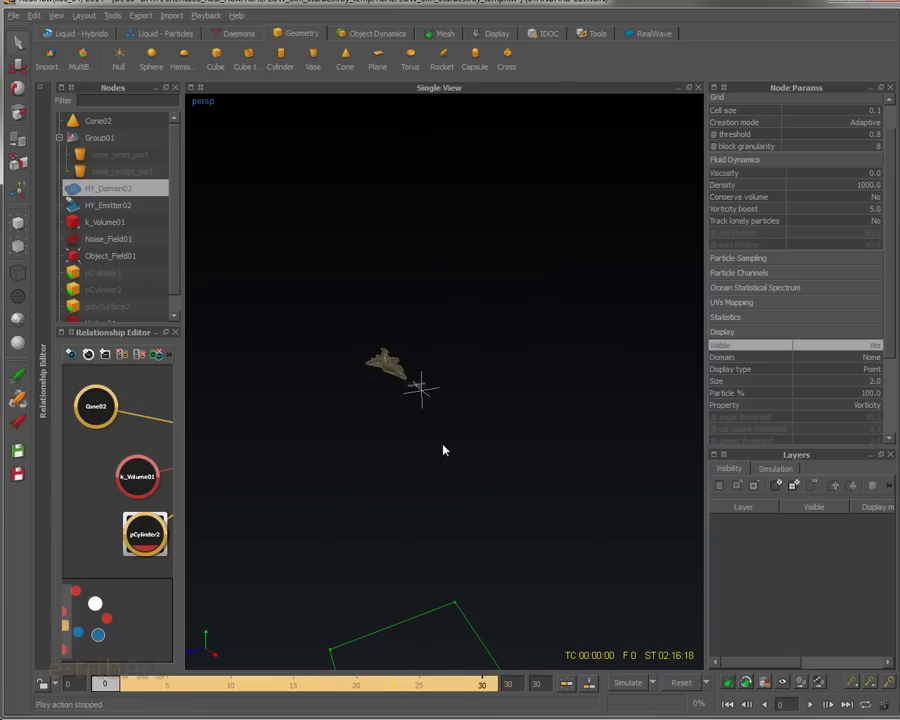
left_click_drag(436, 496, 431, 553, "alt")
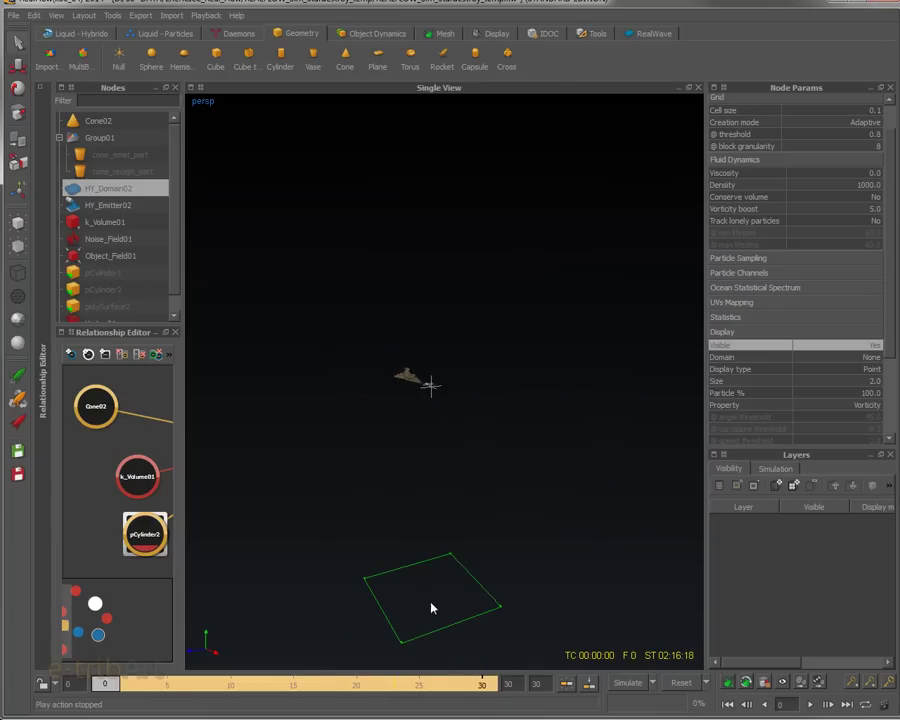
- Move HY_Domain02 up along the vertical axis to the level of the ship
key("w")
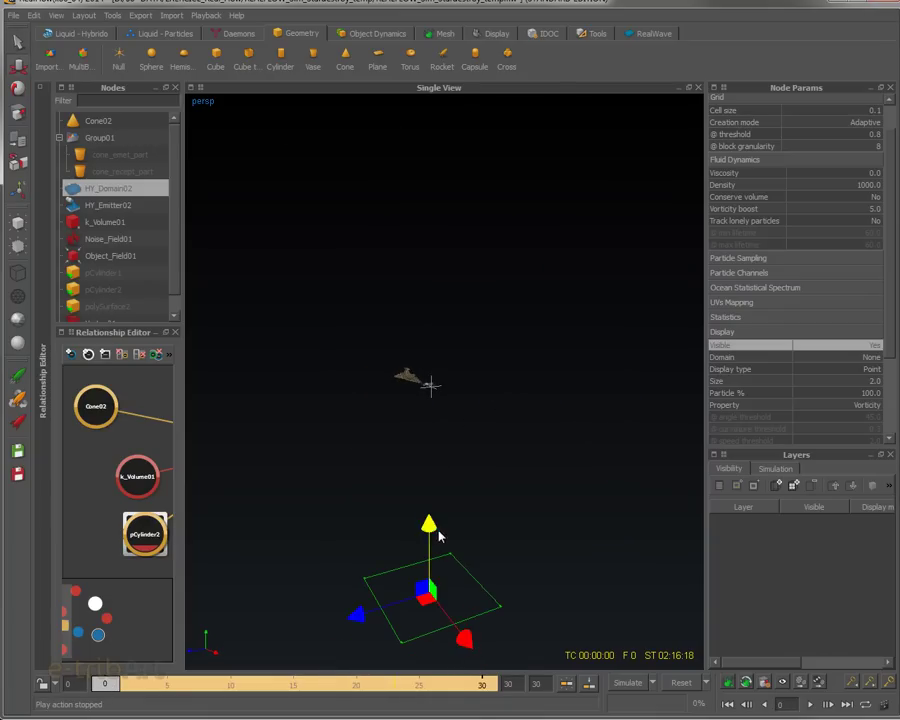
left_click_drag(436, 525, 512, 470)
scroll(450, 436, "up", 3)
- Display the Hybrido liquid tools and examine the HY_Domain02 boundary around the ship from several angles
left_click(105, 37)
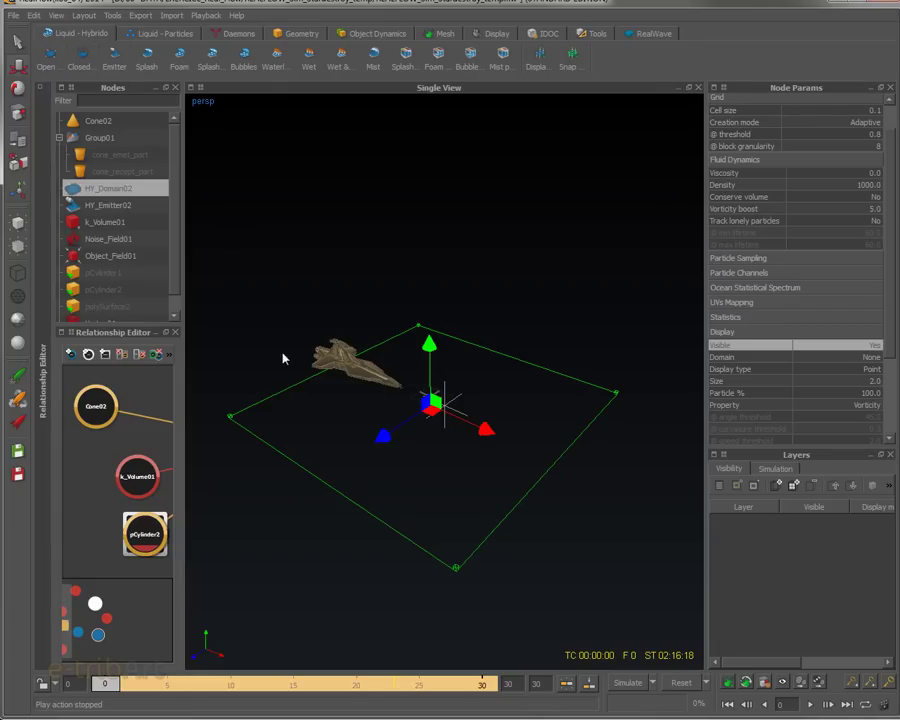
left_click_drag(413, 407, 500, 419, "alt")
scroll(480, 438, "up", 3)
scroll(470, 440, "down", 3)
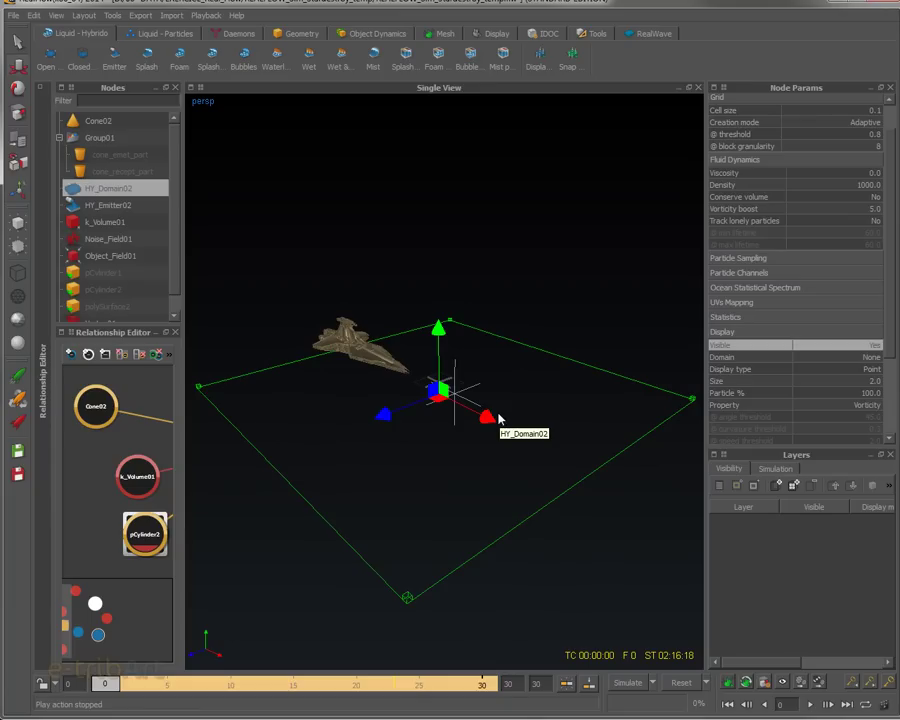
mouse_move(488, 454)
left_mouse_down("alt")
mouse_move(488, 434)
mouse_move(478, 456)
left_mouse_up("alt")
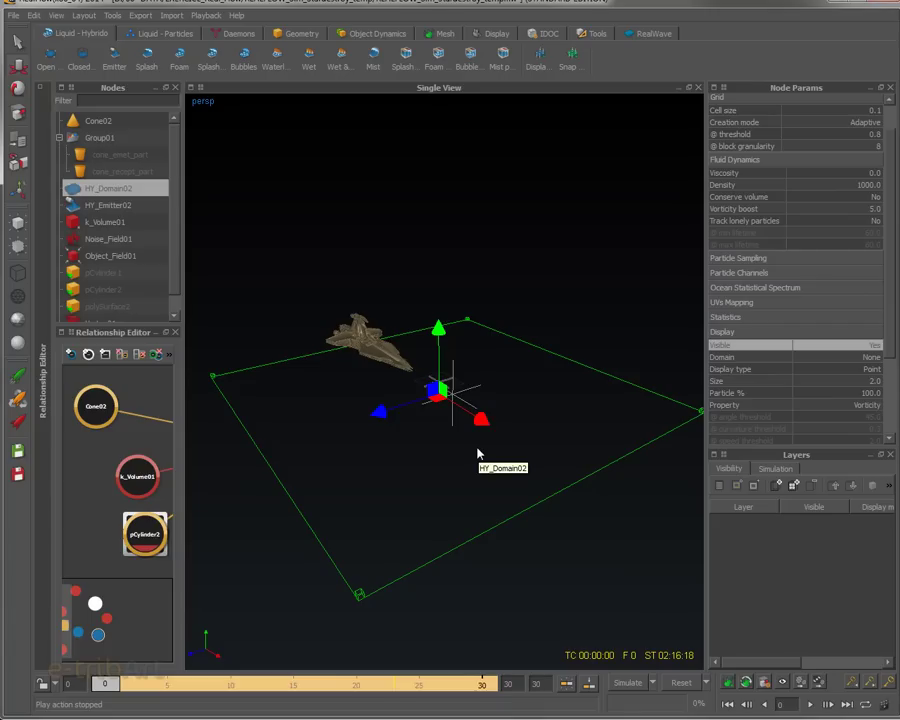
mouse_move(474, 440)
left_mouse_down("alt")
mouse_move(482, 432)
mouse_move(474, 449)
mouse_move(478, 434)
left_mouse_up("alt")
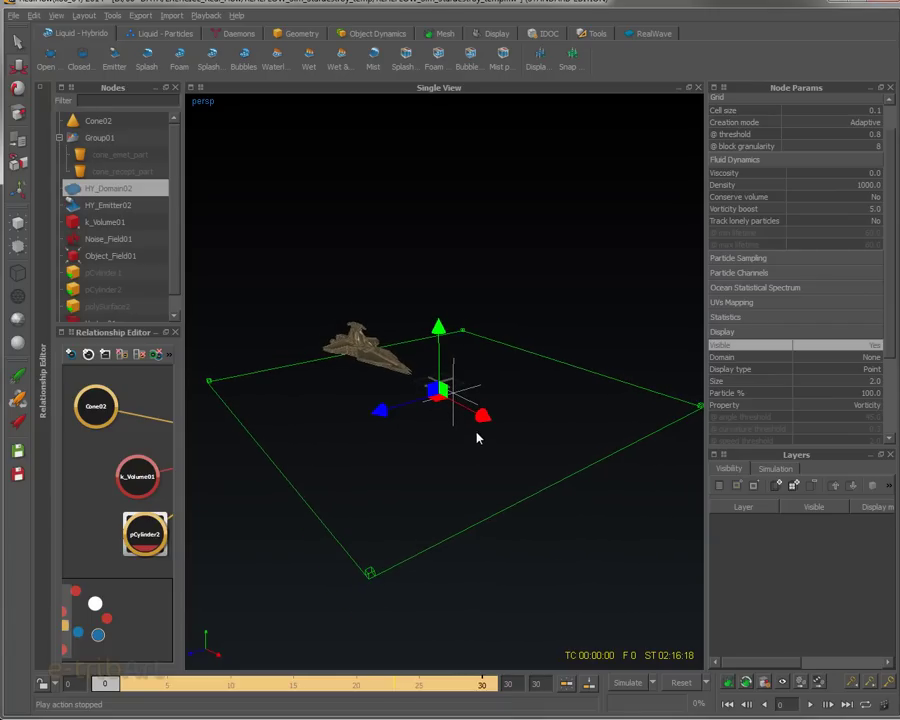
- Turn on visibility for the pCylinder2 and pCylinder1 cone objects
left_click_drag(183, 382, 196, 384)
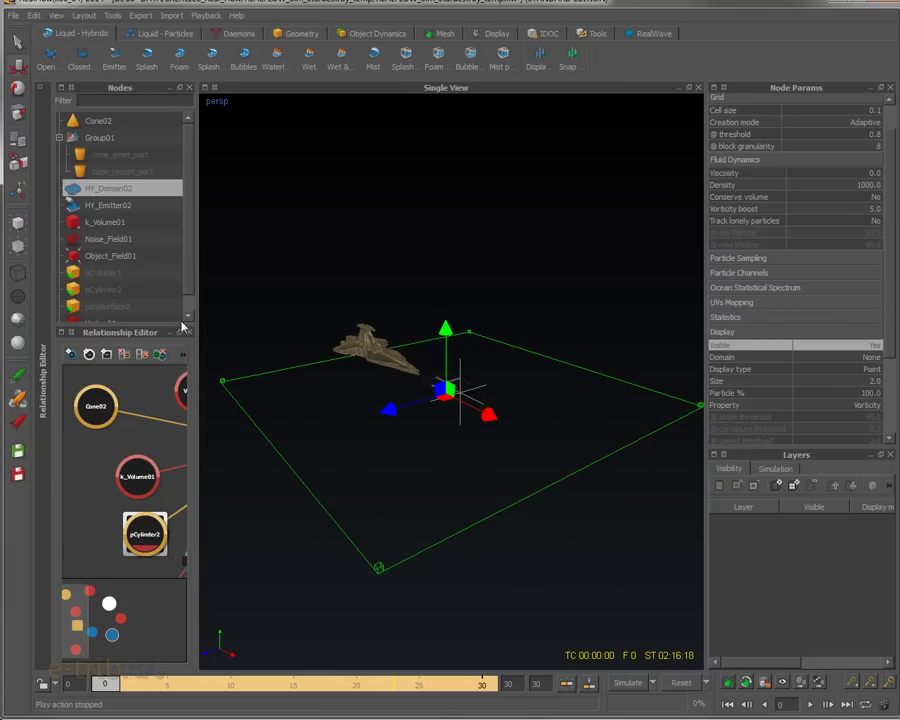
scroll(191, 300, "down", 1)
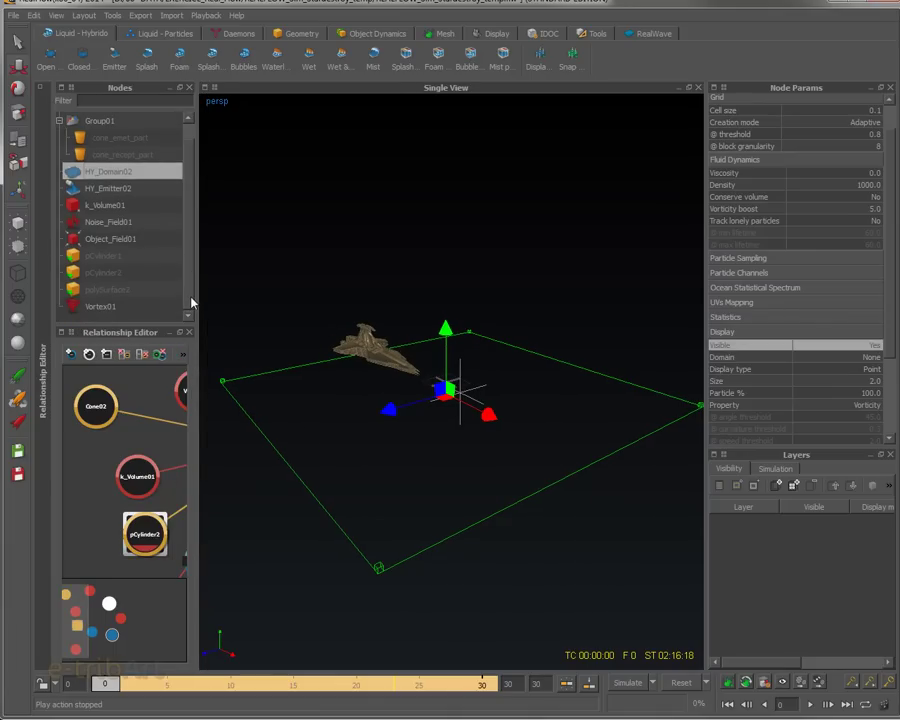
left_click(118, 273)
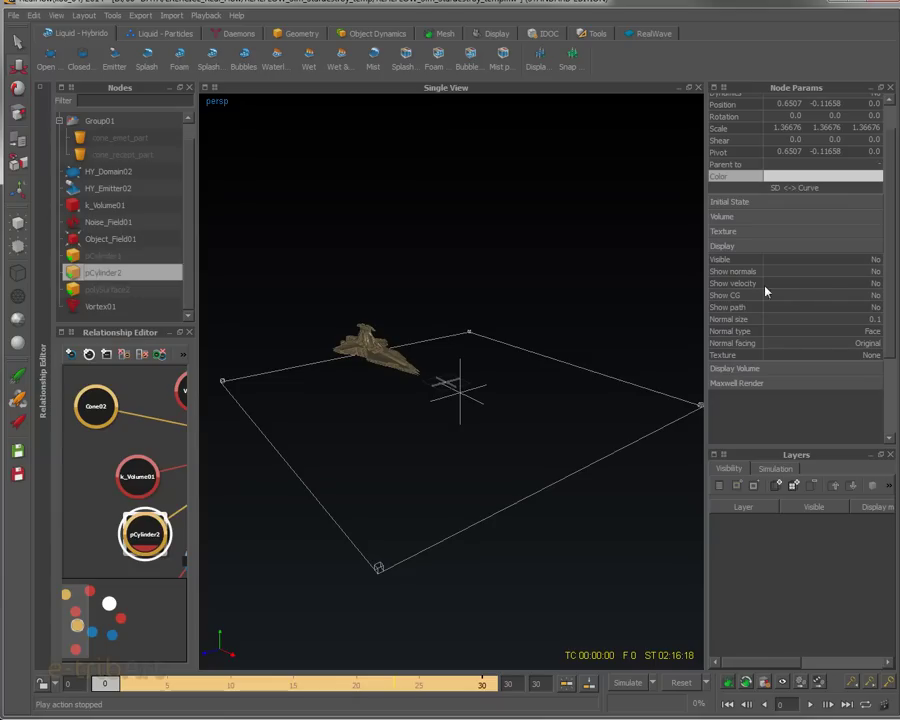
left_click(876, 260)
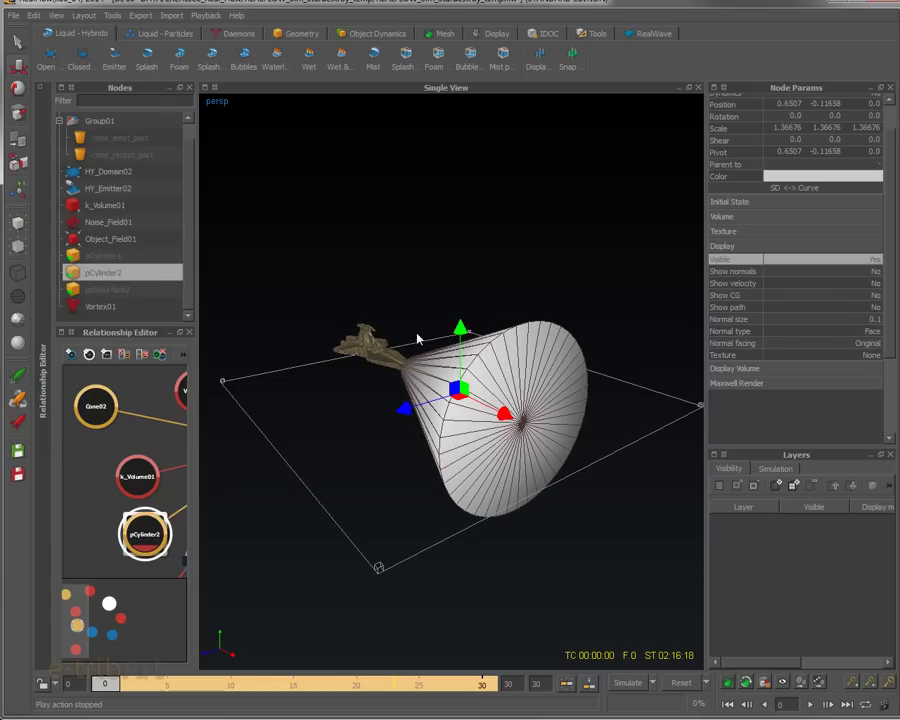
left_click(118, 256)
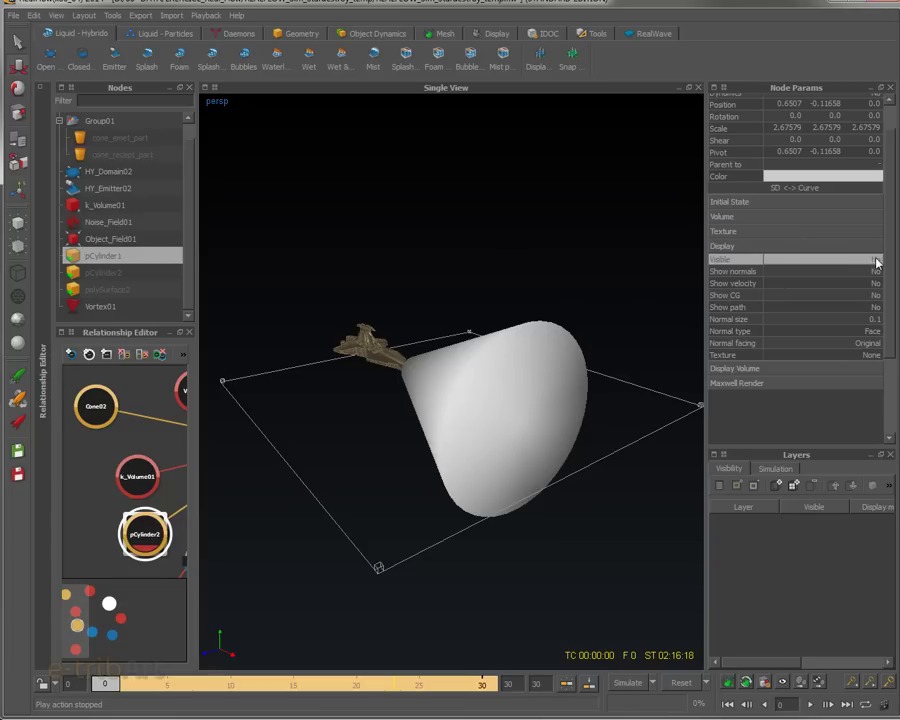
left_click(876, 260)
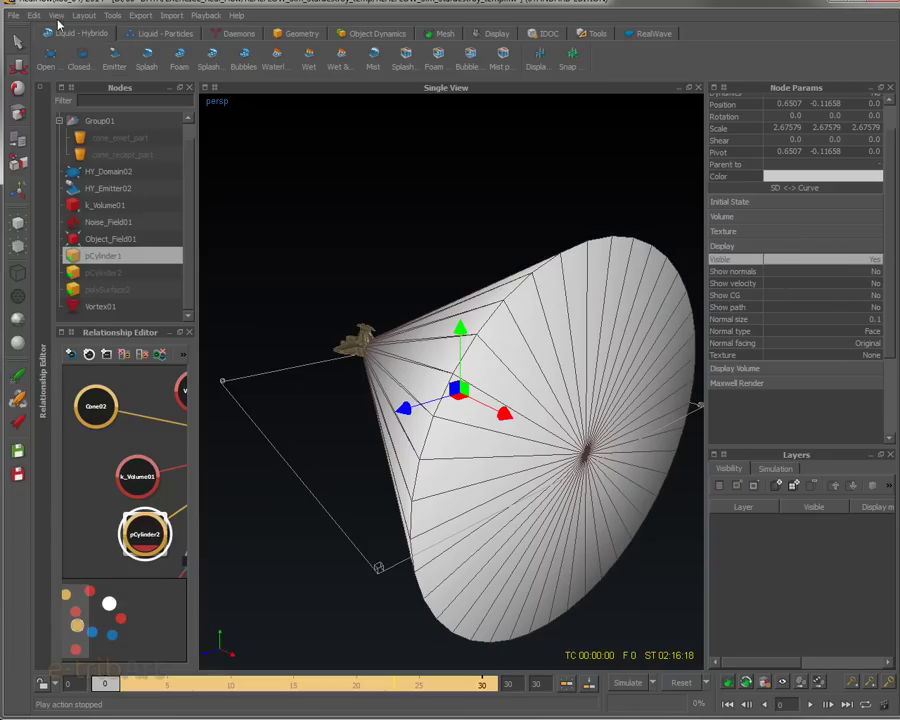
- Switch the scene shading to Wireframe and examine the two nested cones behind the ship
left_click(56, 17)
mouse_move(90, 44)
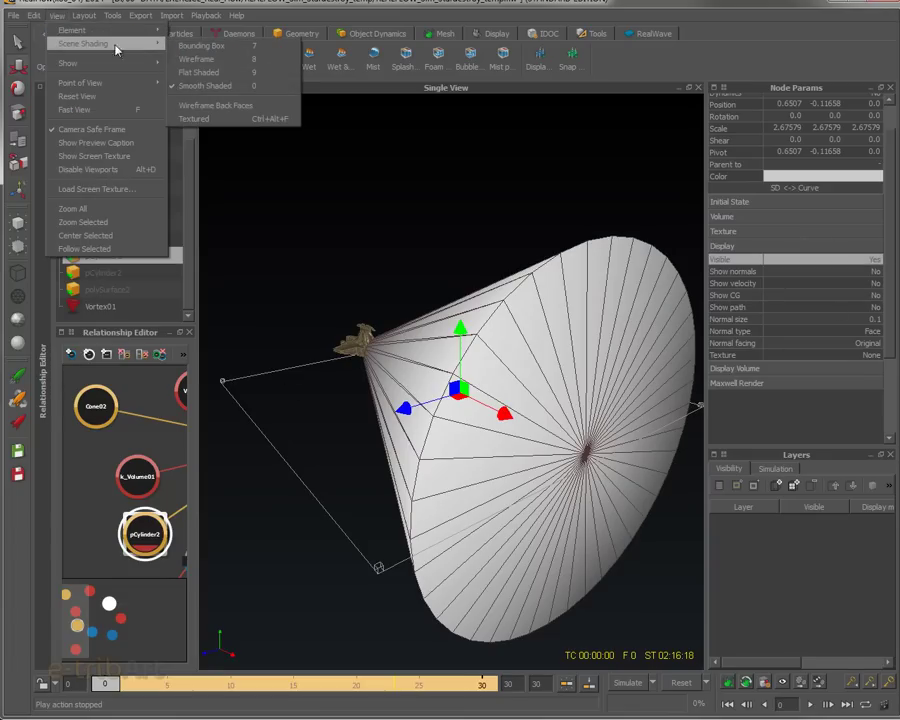
left_click(191, 63)
left_click_drag(272, 238, 517, 311, "alt")
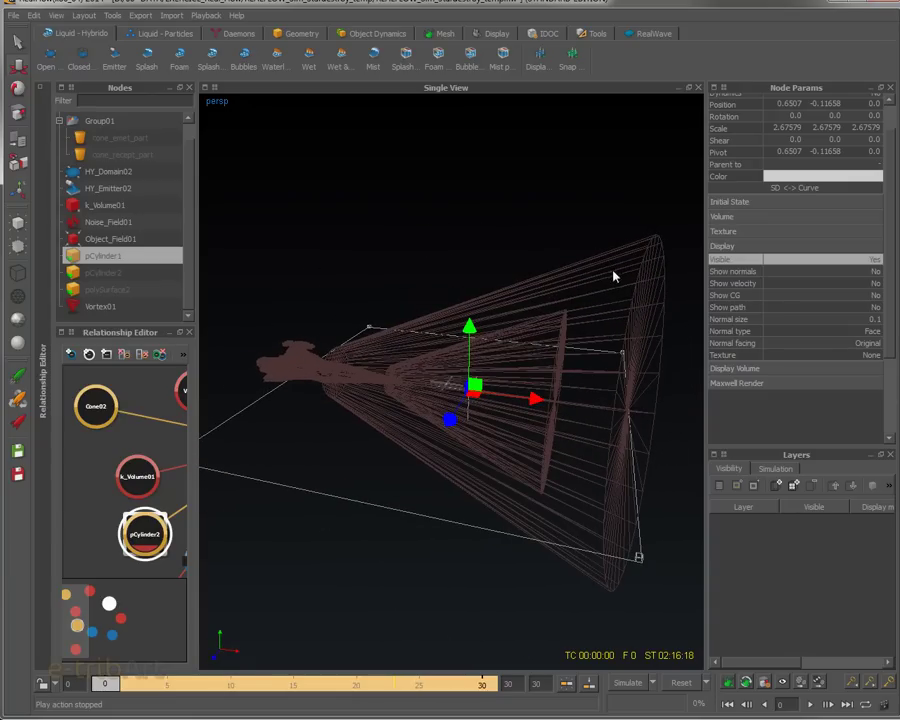
left_click_drag(639, 364, 415, 399, "alt")
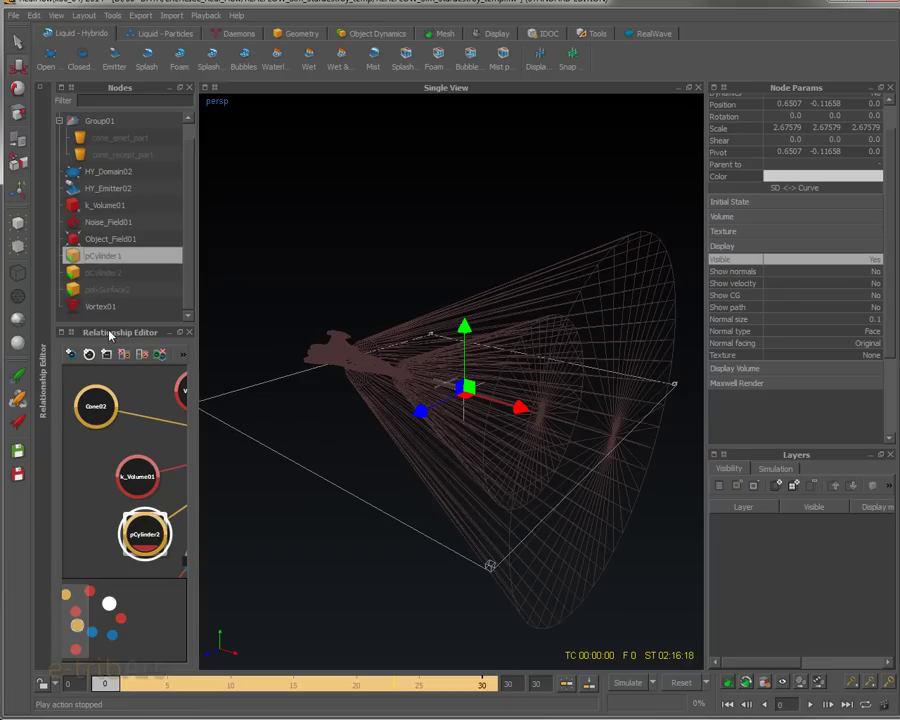
left_click_drag(603, 297, 241, 288, "alt")
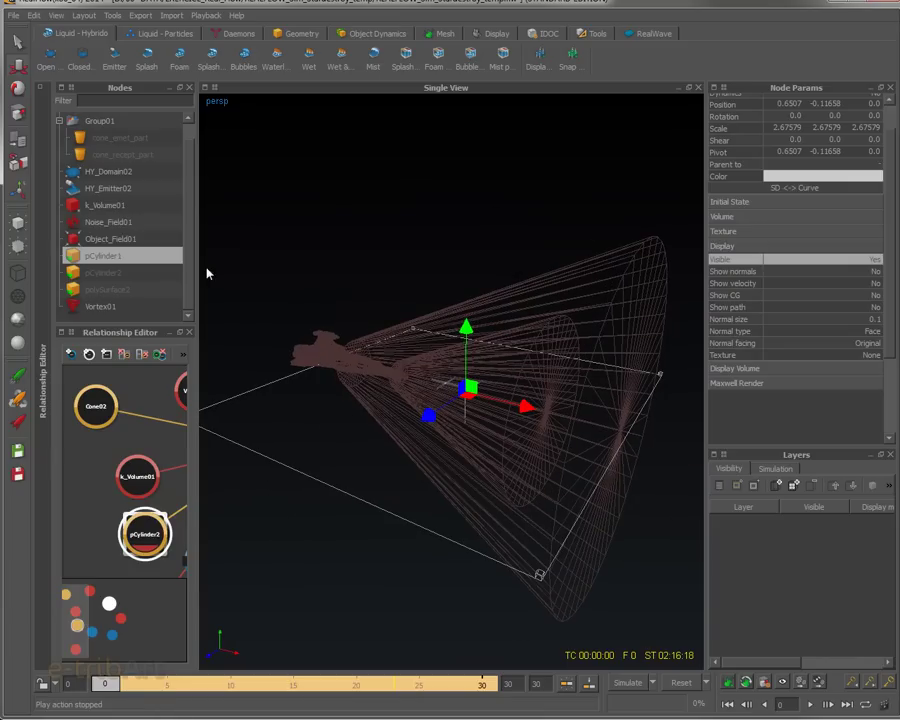
- Review the pCylinder2 cone and the HY_Domain02 domain, and widen the node list slightly
left_click(106, 276)
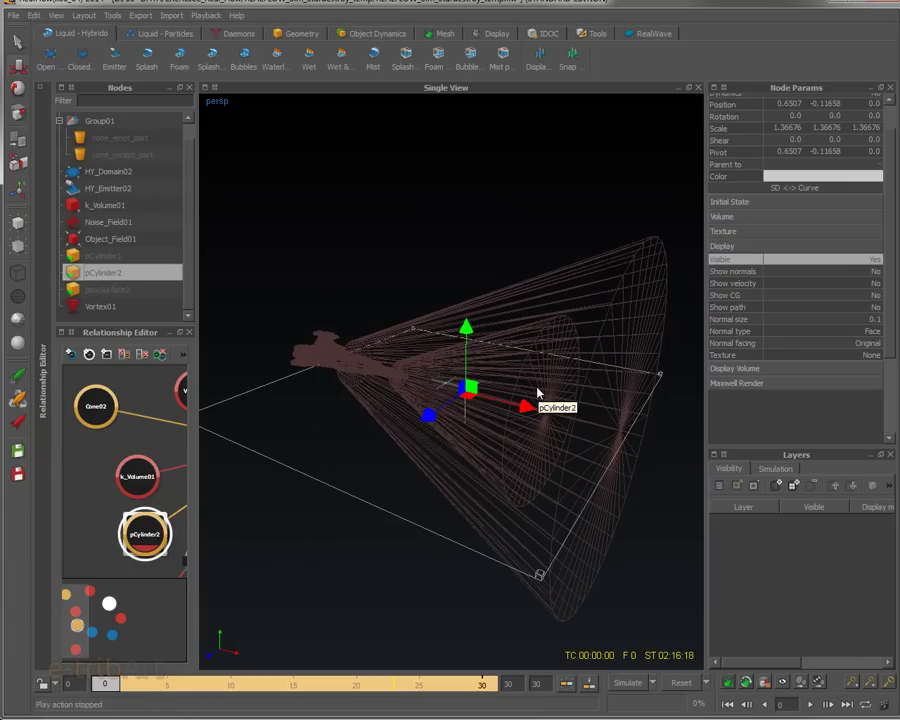
left_click(117, 172)
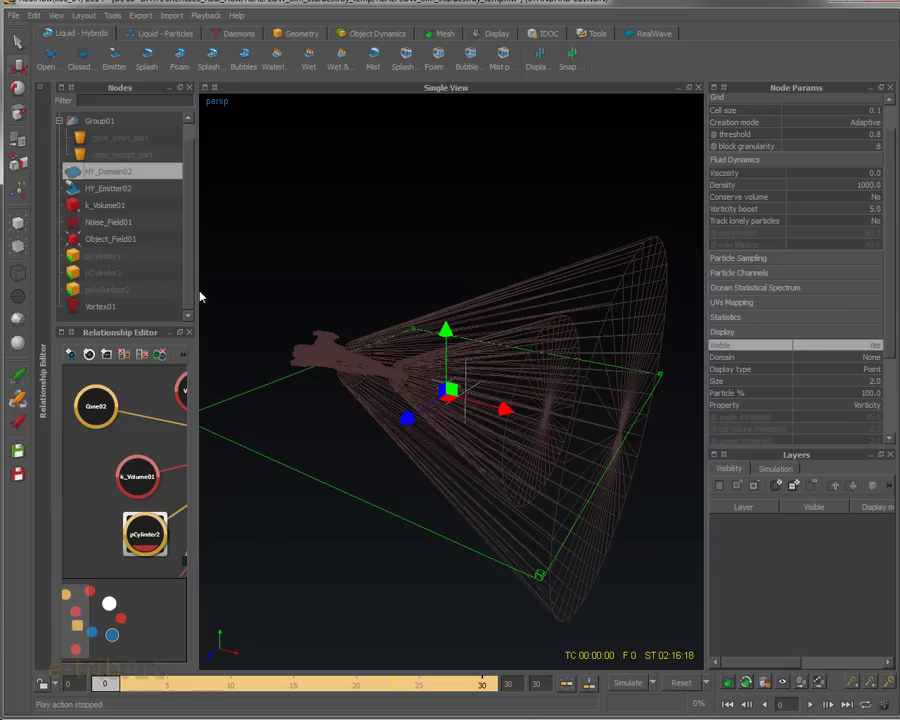
left_click_drag(195, 290, 220, 295)
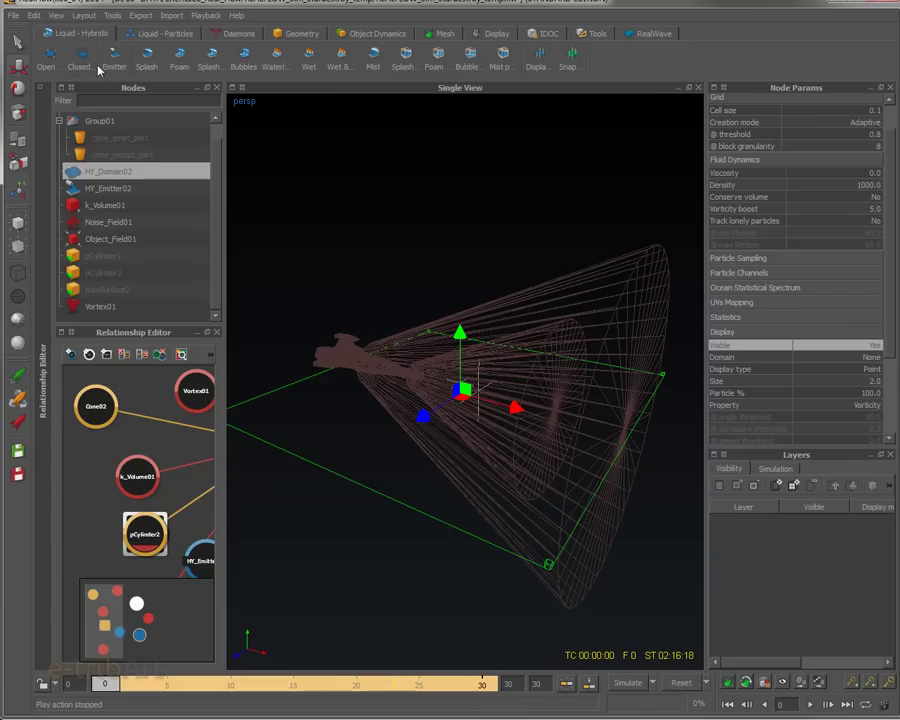
- Assign pCylinder2 as the emission object of HY_Emitter02
left_click(108, 190)
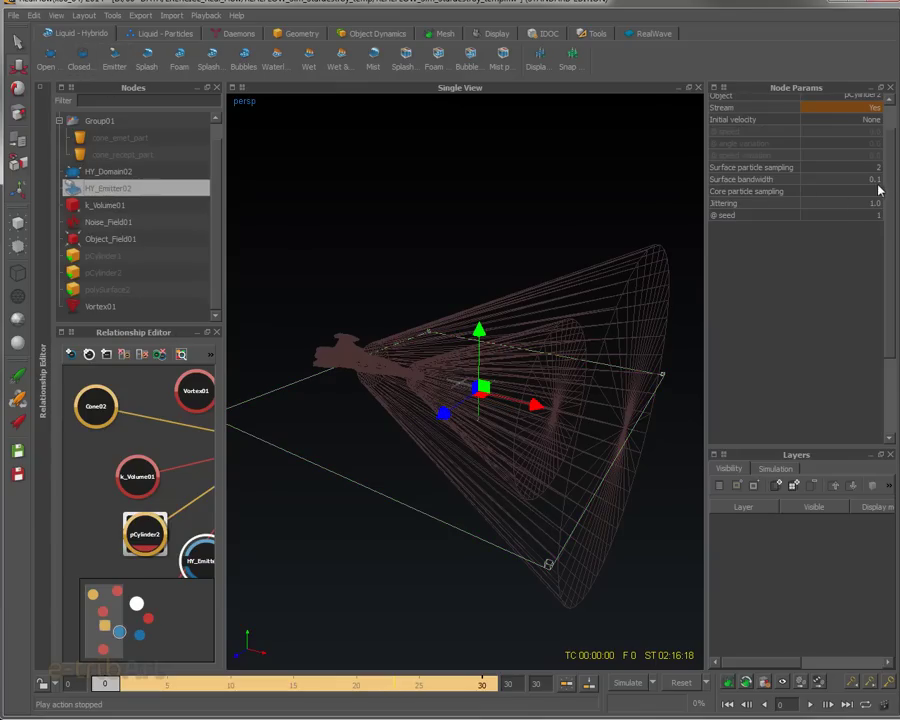
scroll(879, 175, "up", 1)
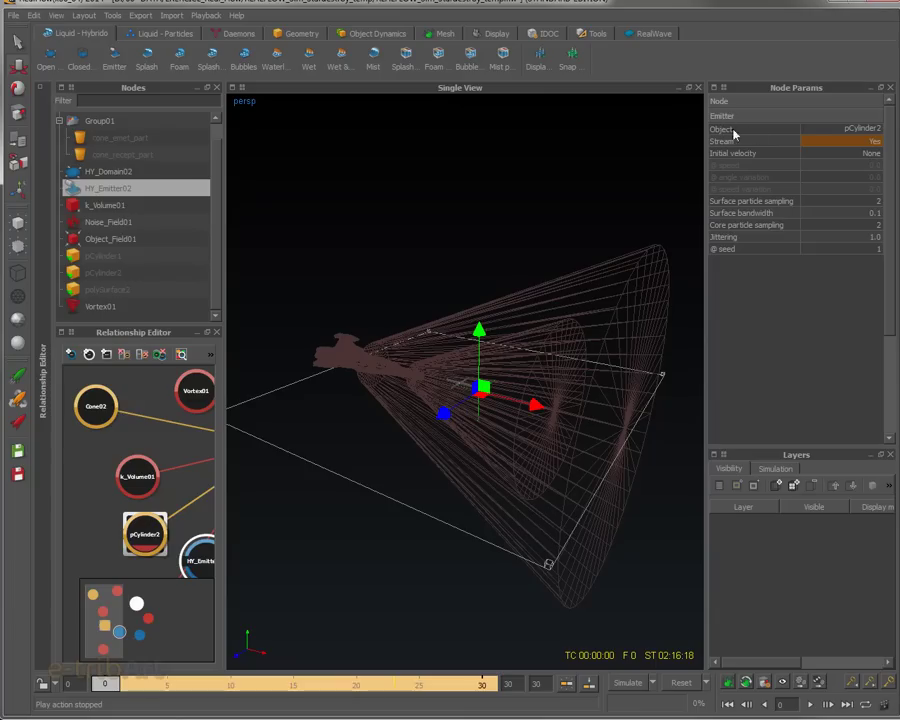
left_click(858, 131)
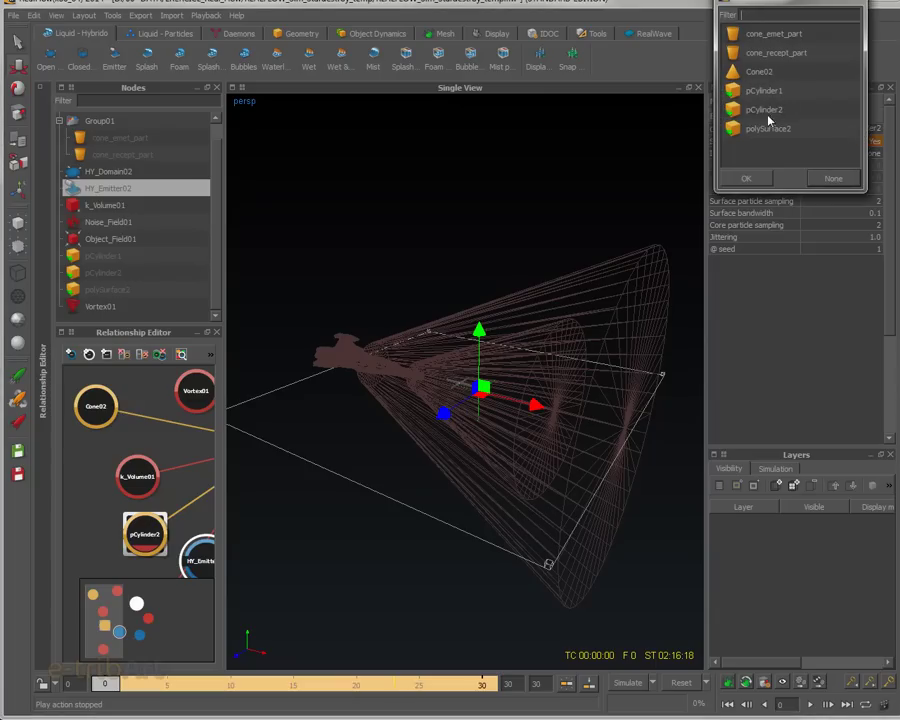
left_click(764, 109)
left_click(748, 178)
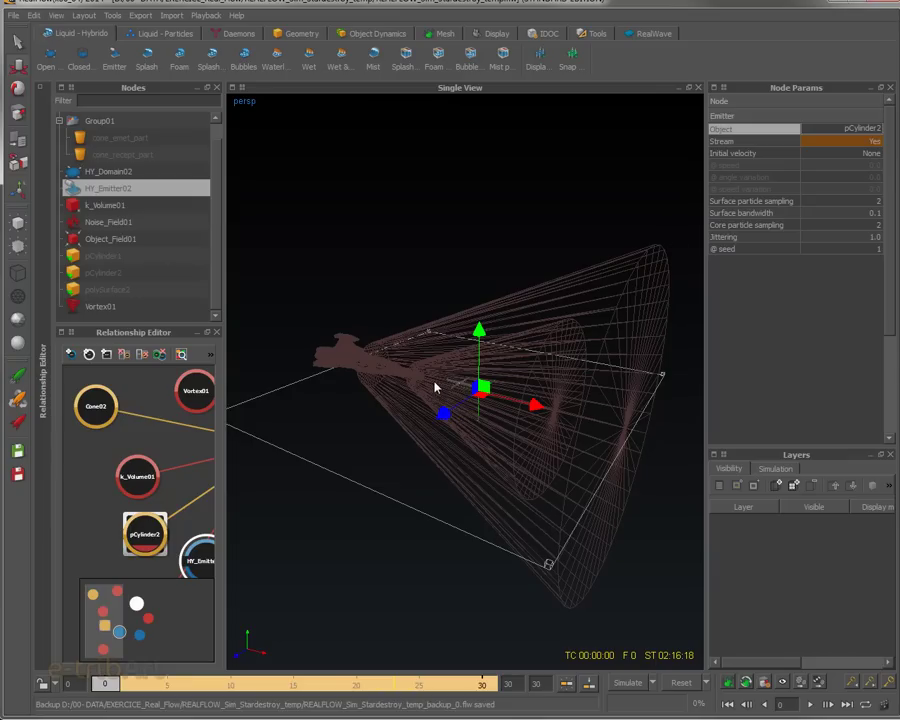
- Inspect the frame 20 key of HY_Emitter02's Stream curve in the Curve Editor and close the editor
left_click_drag(436, 387, 408, 381, "alt")
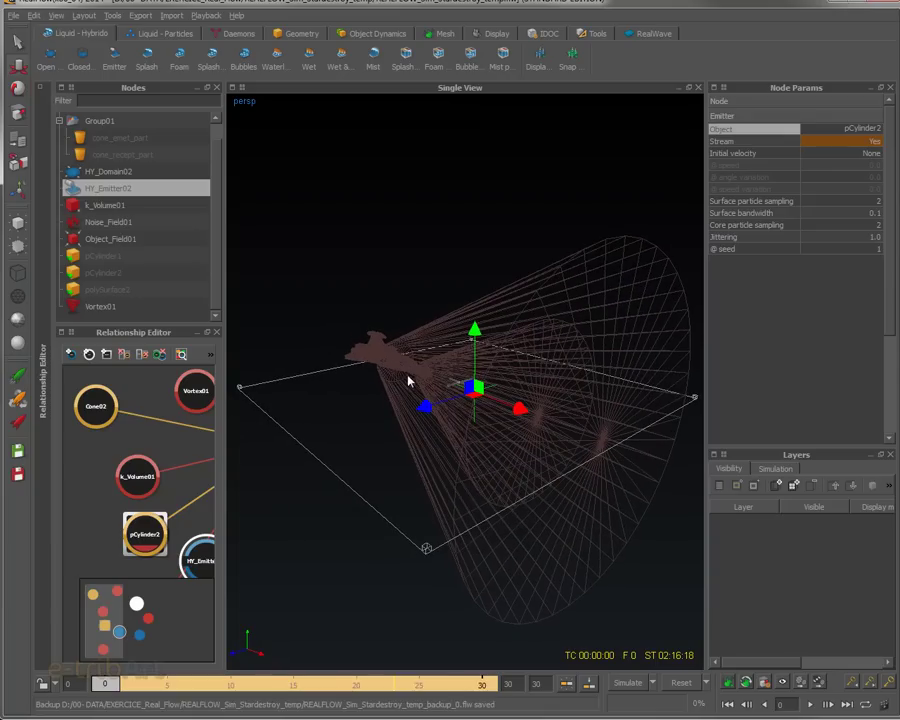
right_click(753, 148)
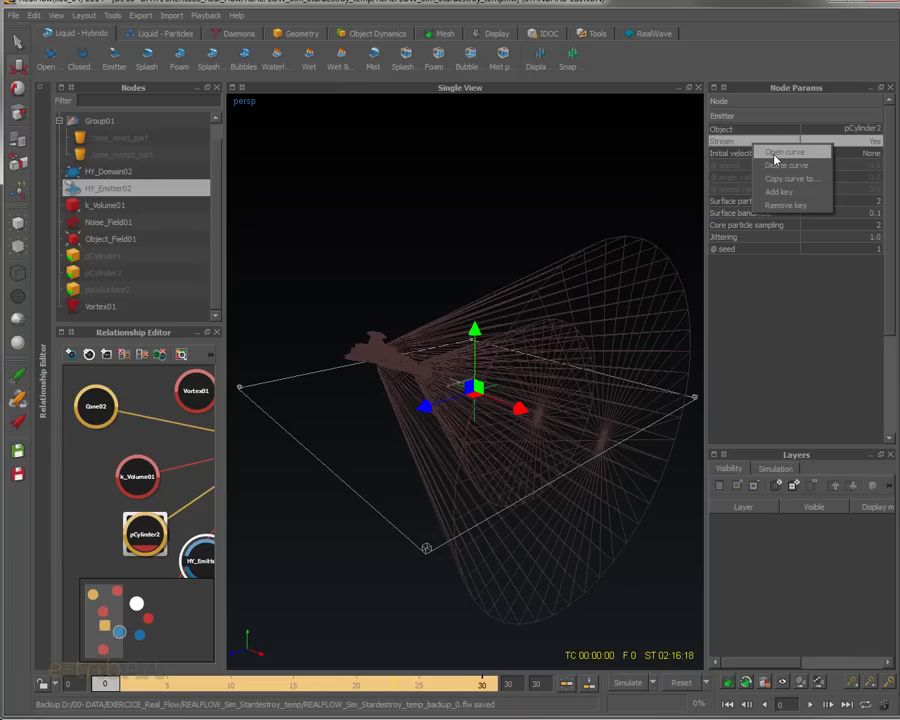
left_click(774, 152)
left_click_drag(547, 195, 567, 166)
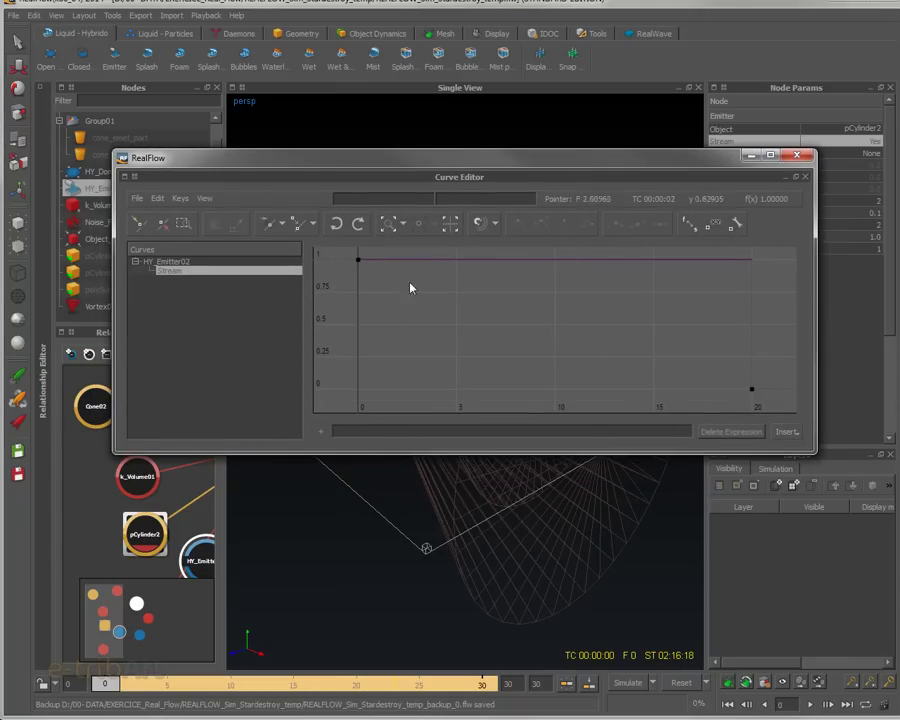
left_click(752, 389)
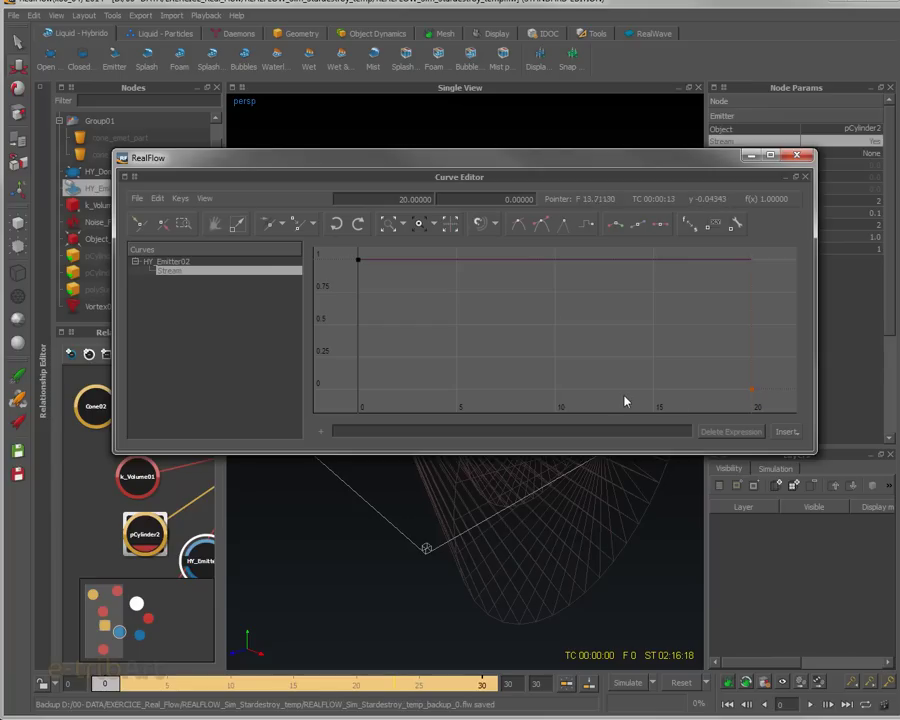
left_click(798, 156)
- Make the k_Volume01 daemon visible and view its bounding box around the ship and cones
left_click_drag(548, 355, 522, 334, "alt")
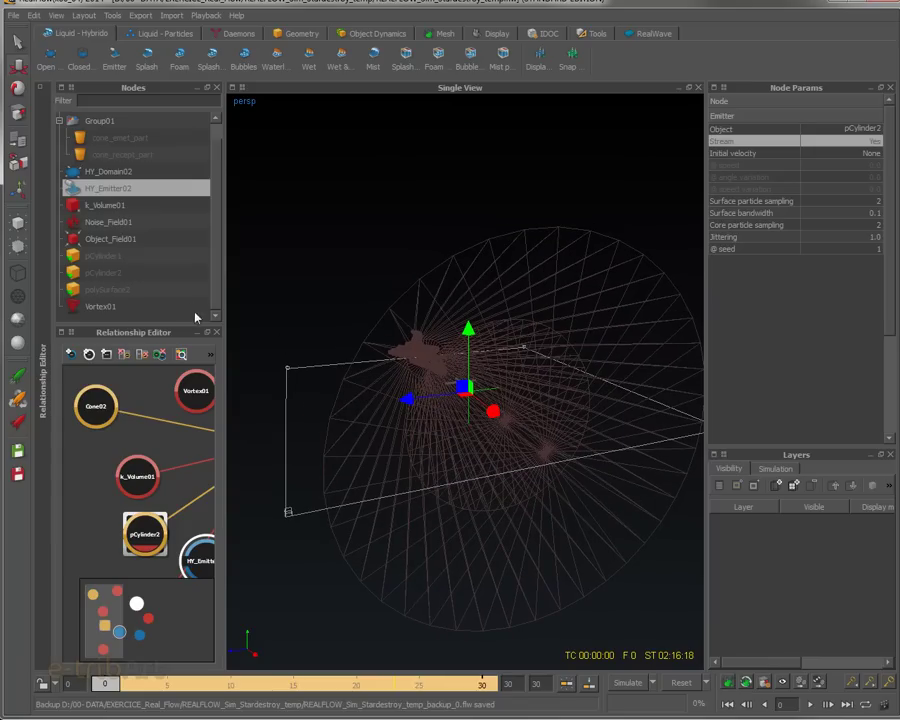
left_click_drag(310, 298, 345, 300, "alt")
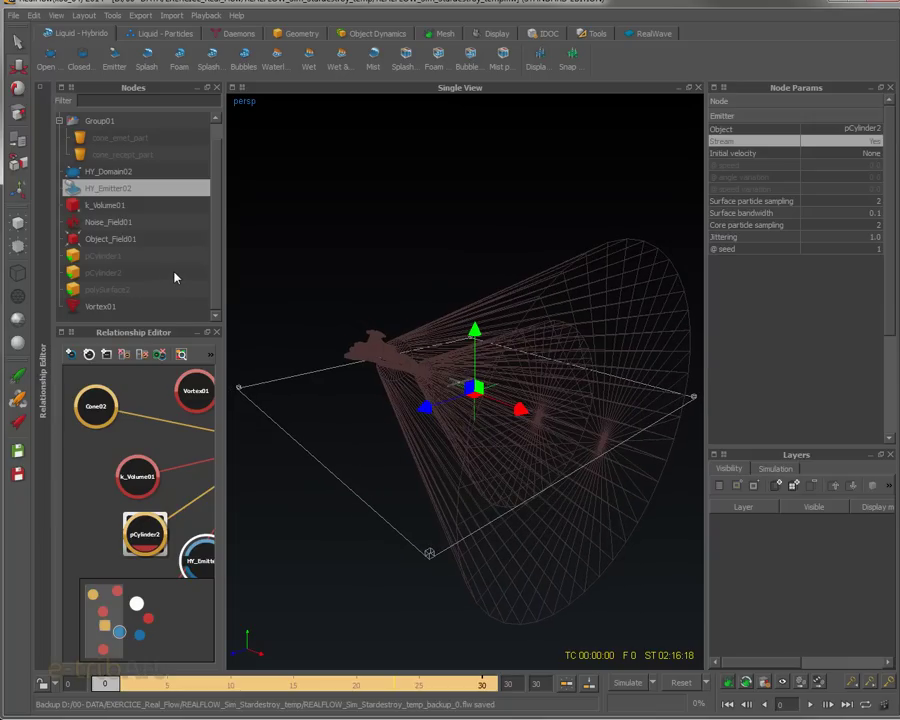
left_click(116, 206)
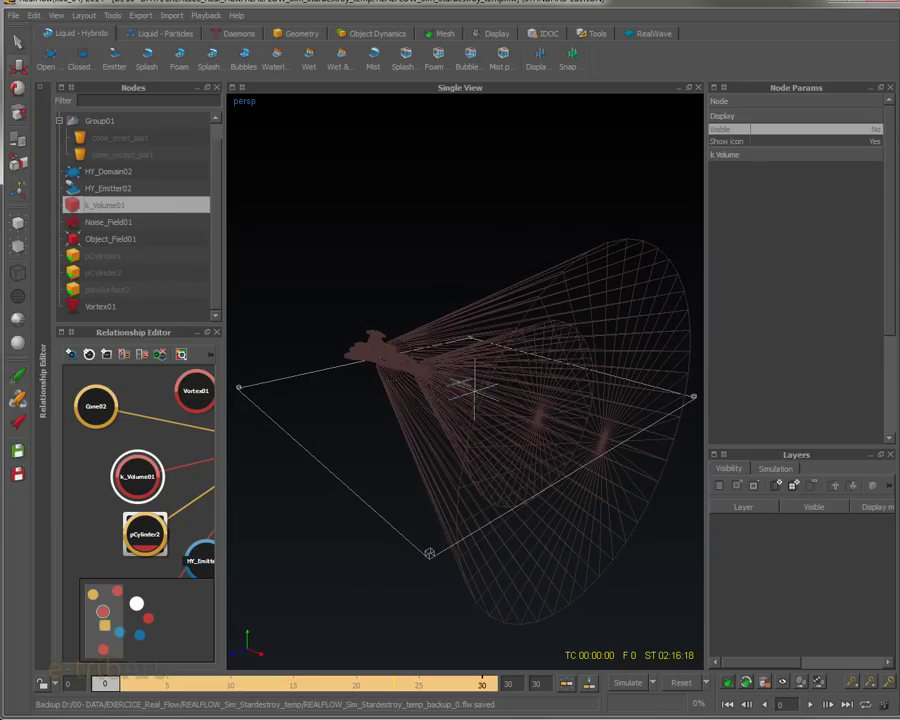
left_click_drag(576, 300, 578, 348, "alt")
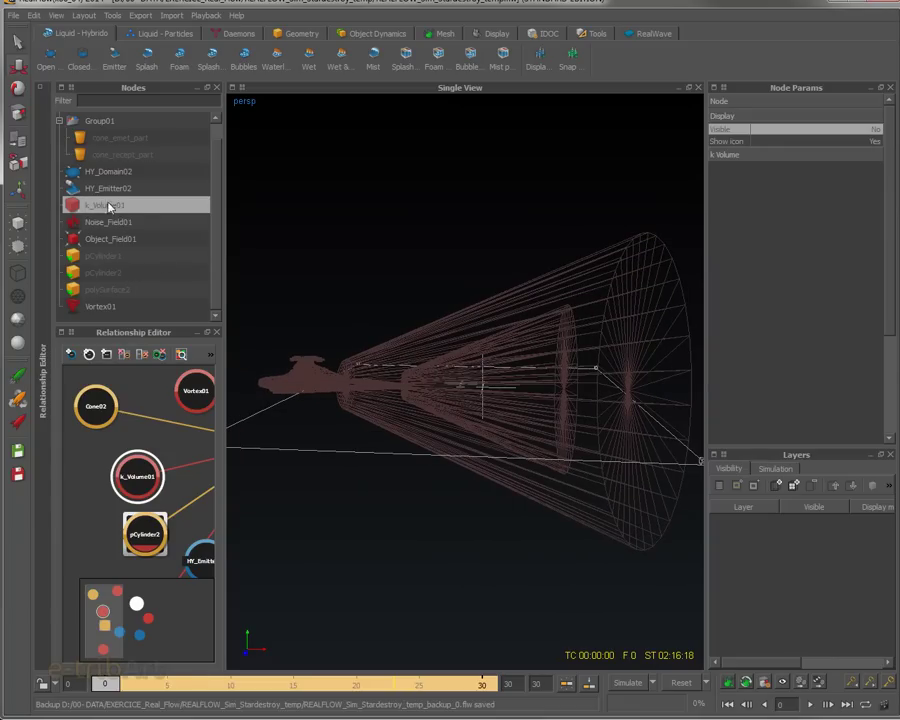
left_click(875, 130)
left_click_drag(478, 397, 398, 434, "alt")
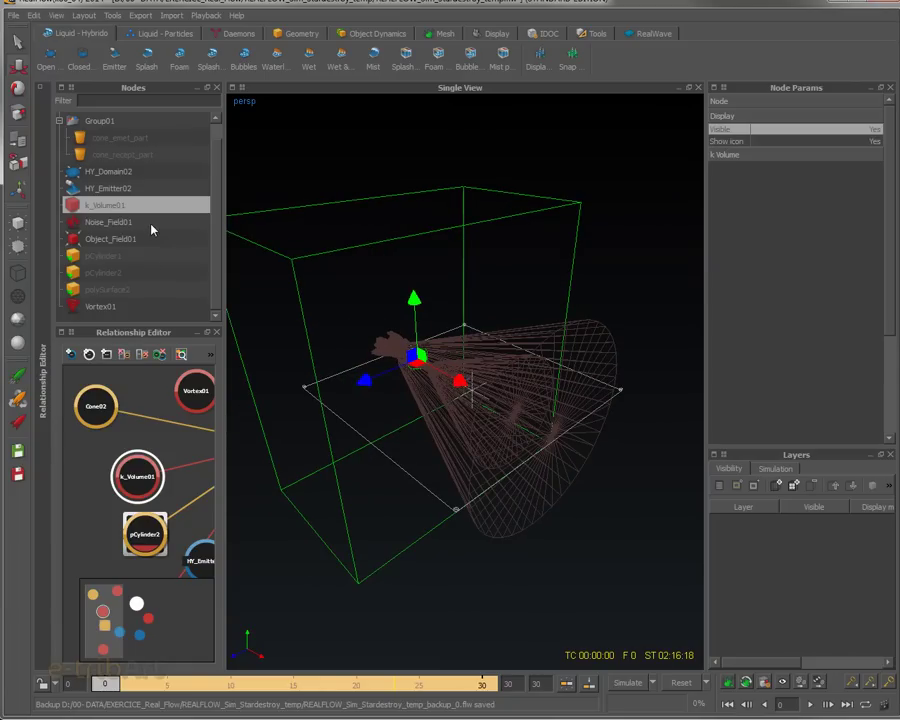
- Expand the k_Volume01 settings and examine its bounding box around the ship and cones from several angles
left_click_drag(366, 377, 448, 350, "alt")
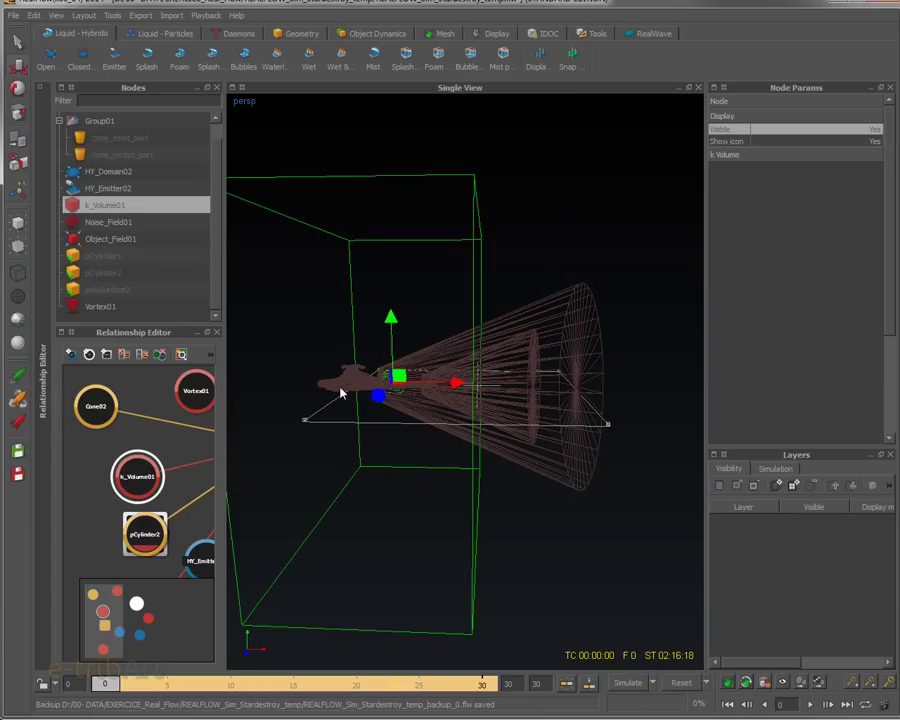
left_click_drag(465, 428, 482, 452, "alt")
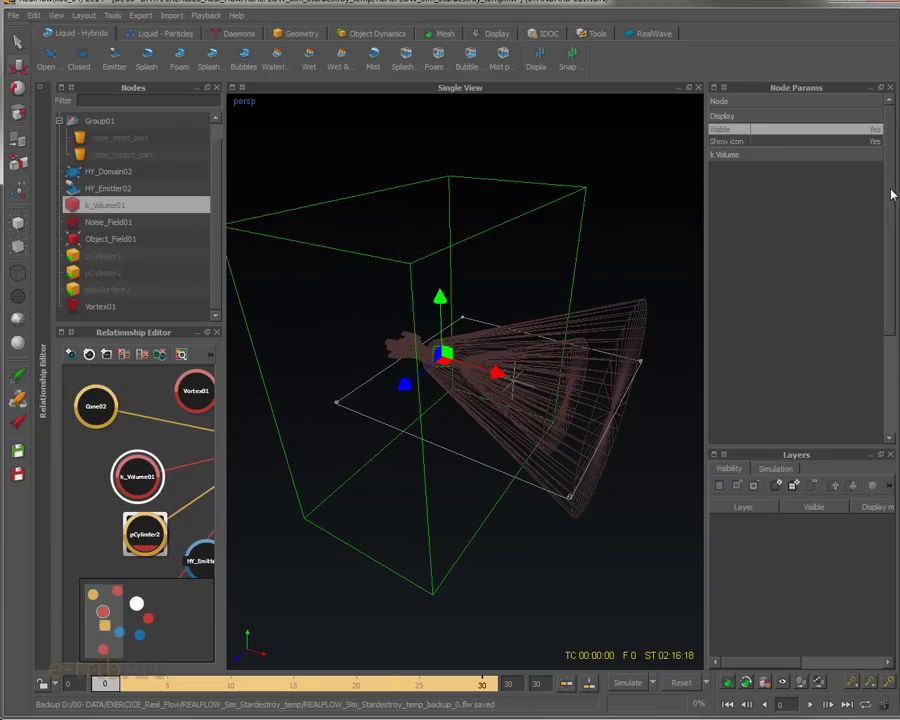
left_click(823, 157)
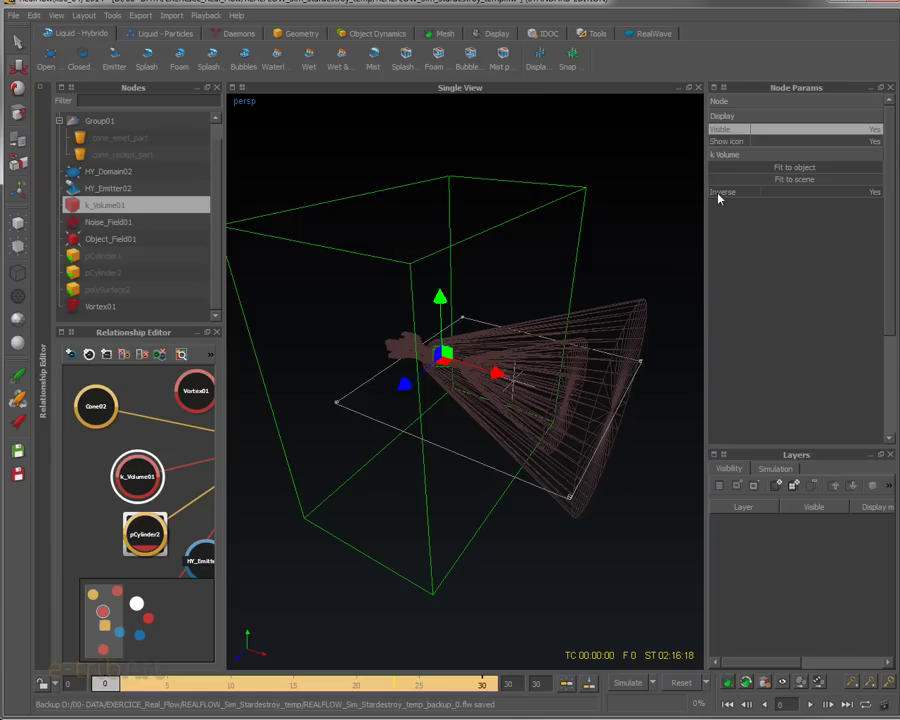
left_click_drag(502, 341, 541, 321, "alt")
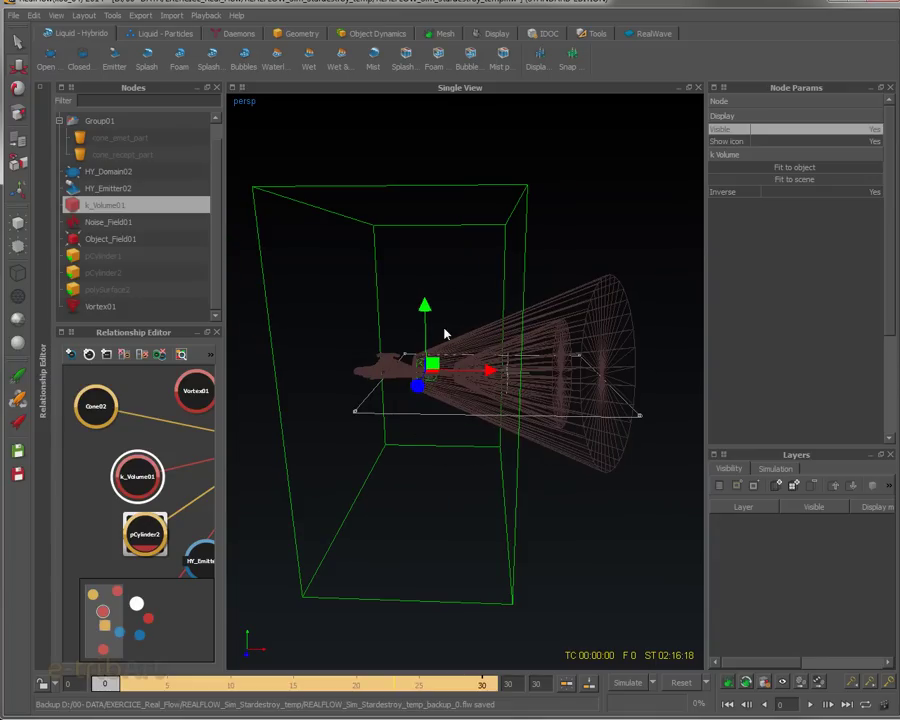
left_click_drag(478, 388, 476, 378, "alt")
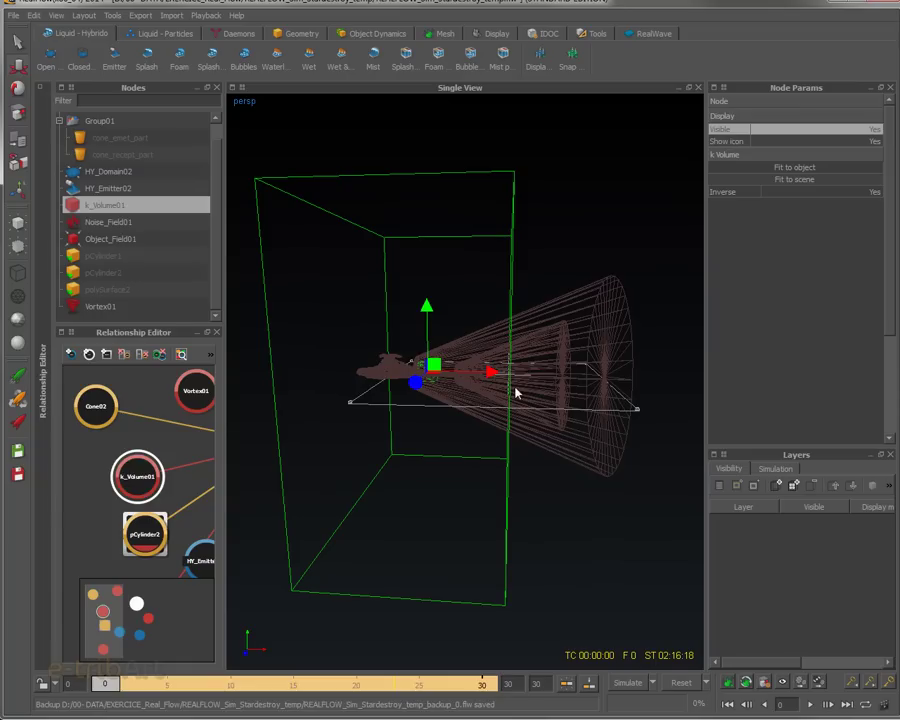
- Scrub the simulation from frame 4 to frame 29 and view the particle burst from the front
left_click(155, 684)
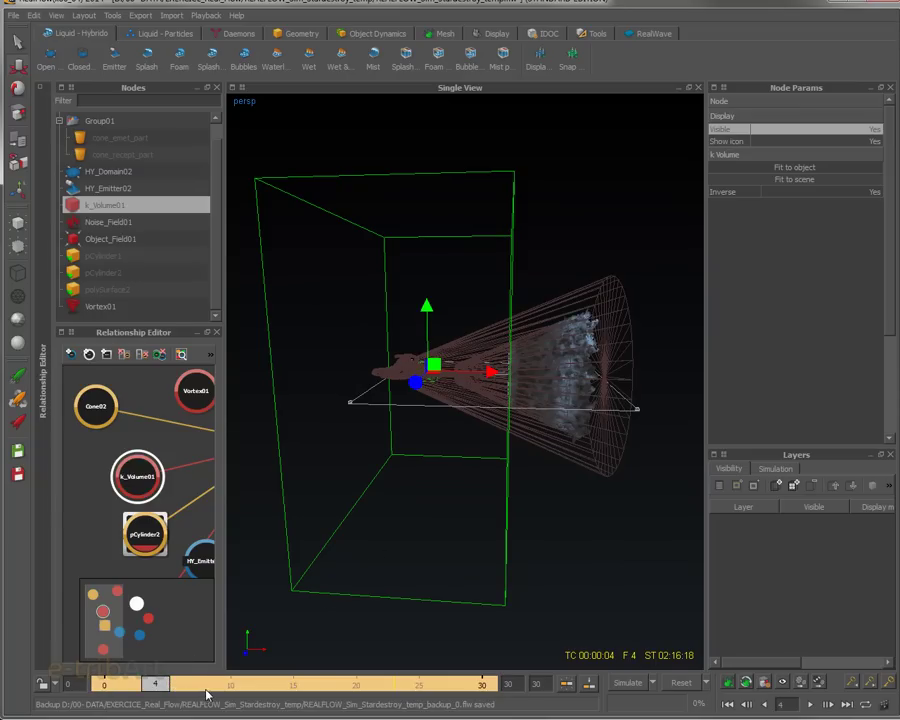
left_click_drag(172, 686, 289, 688)
mouse_move(424, 288)
left_mouse_down("alt")
mouse_move(577, 432)
mouse_move(567, 515)
mouse_move(466, 422)
mouse_move(459, 377)
left_mouse_up("alt")
right_click_drag(530, 447, 543, 449, "alt")
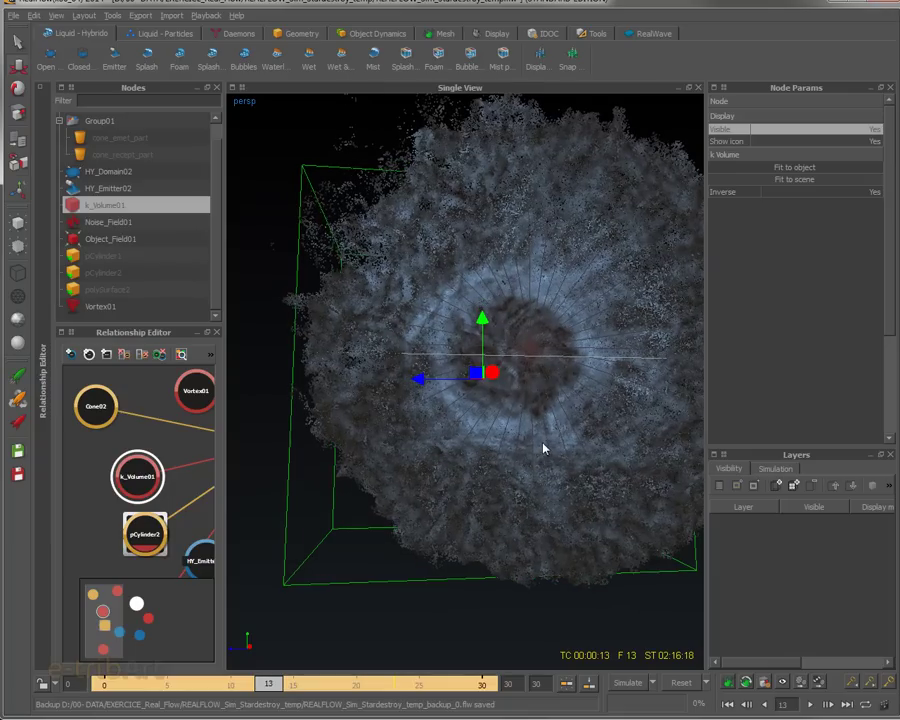
left_click(331, 684)
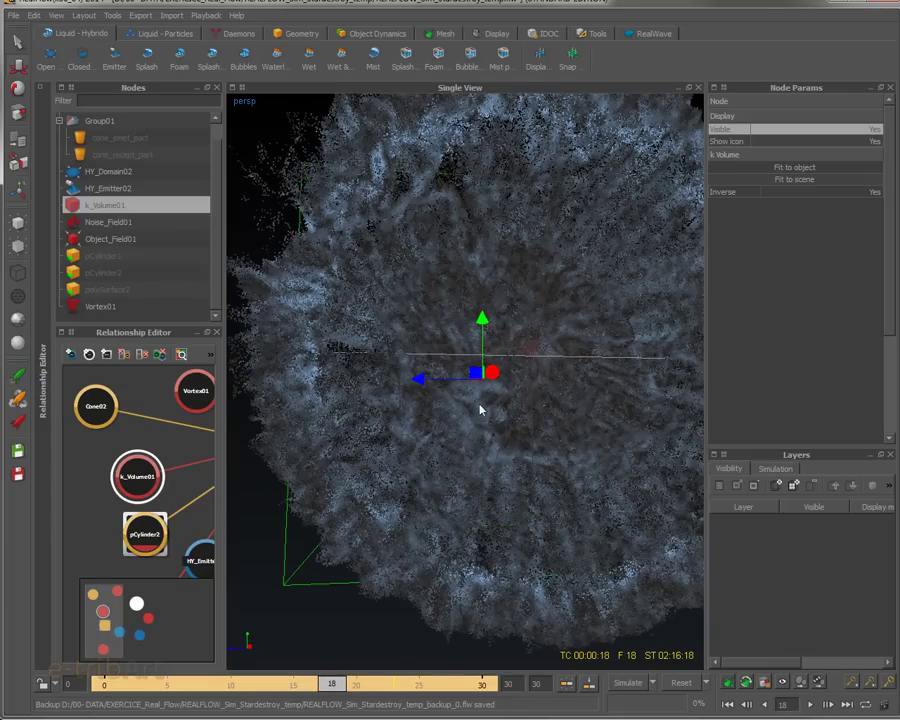
left_click(404, 683)
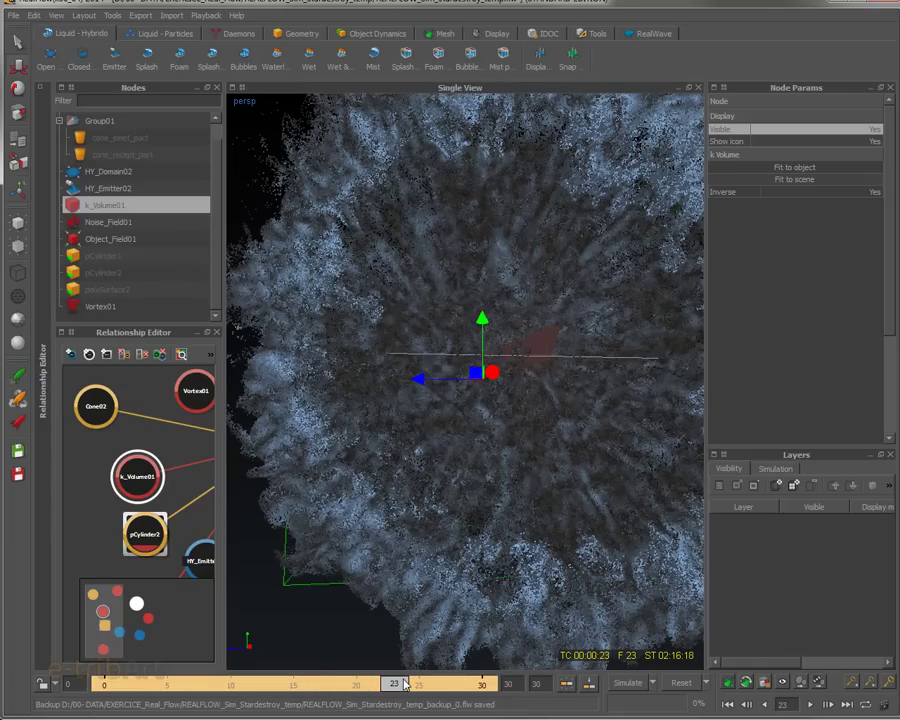
left_click(420, 684)
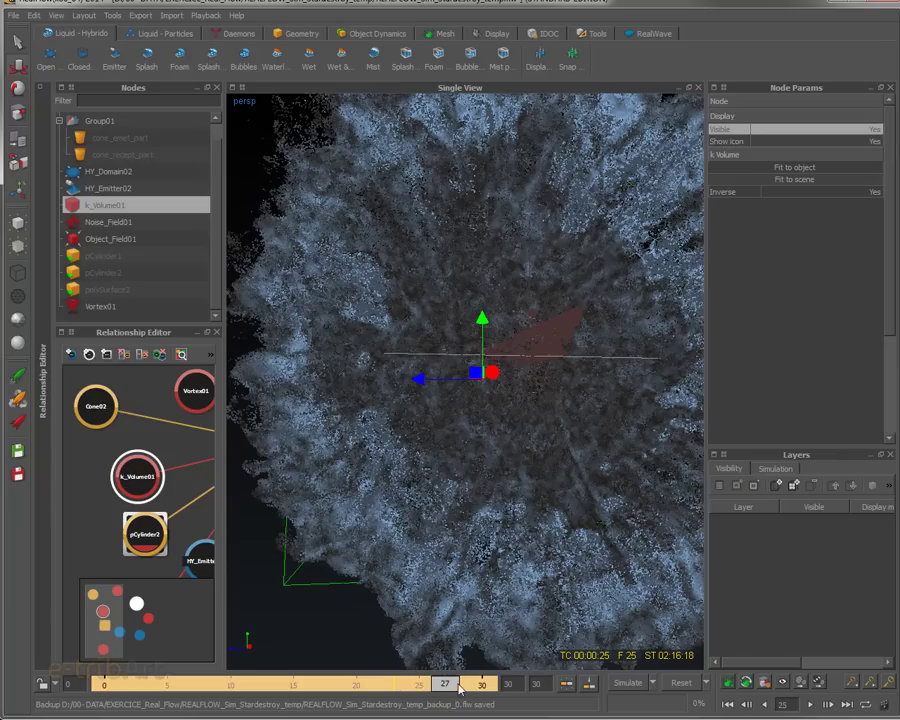
left_click(459, 686)
left_click(478, 686)
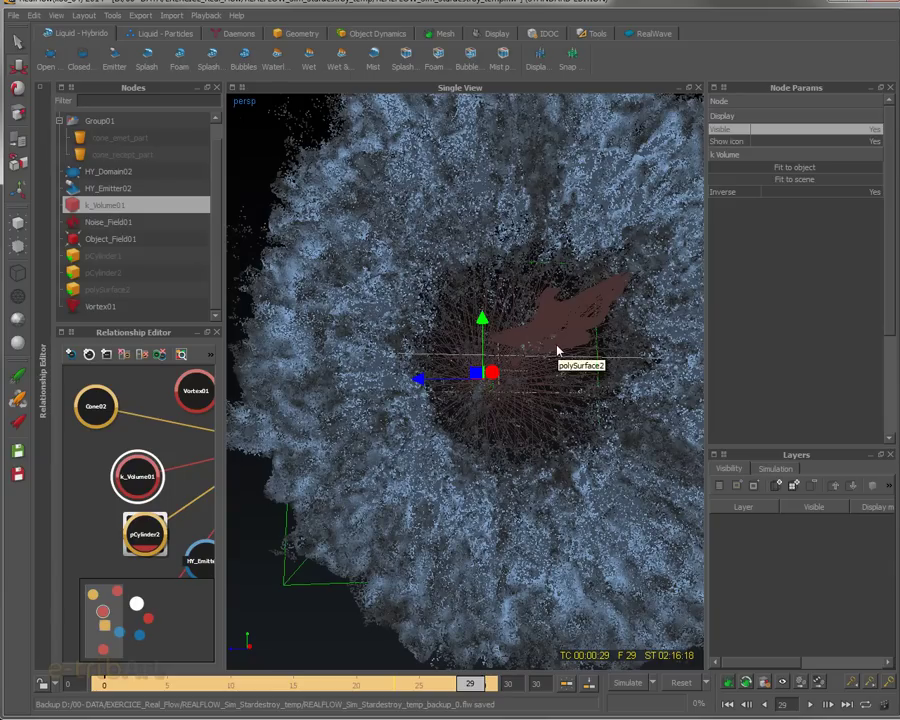
- Examine the frame 29 particle ring from the side and front, comparing it with the k_Volume01 box and the cones
left_click_drag(500, 337, 474, 325, "alt")
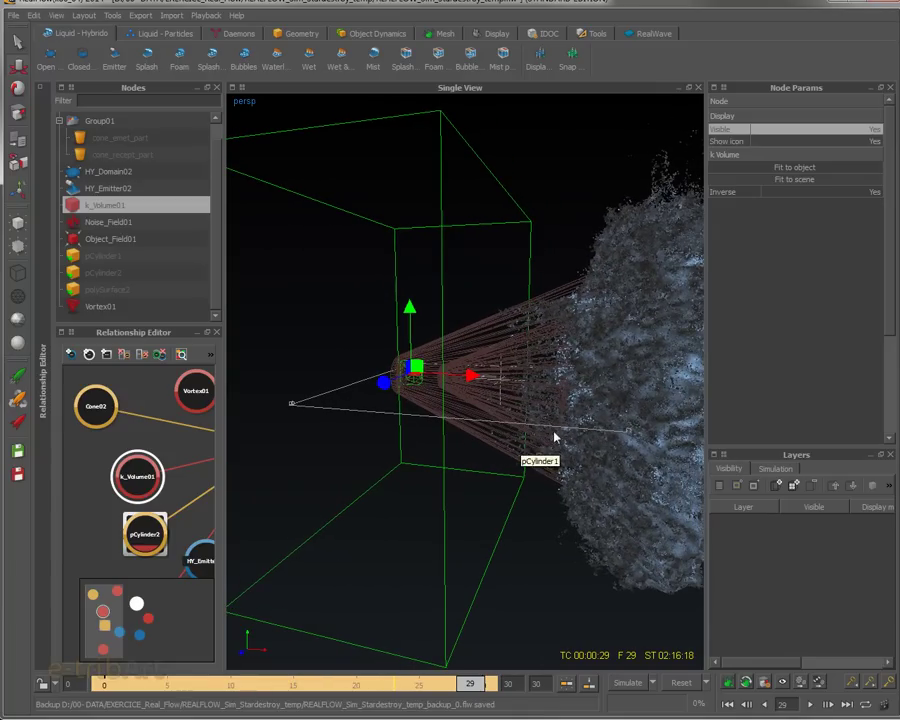
left_click_drag(575, 424, 576, 365, "alt")
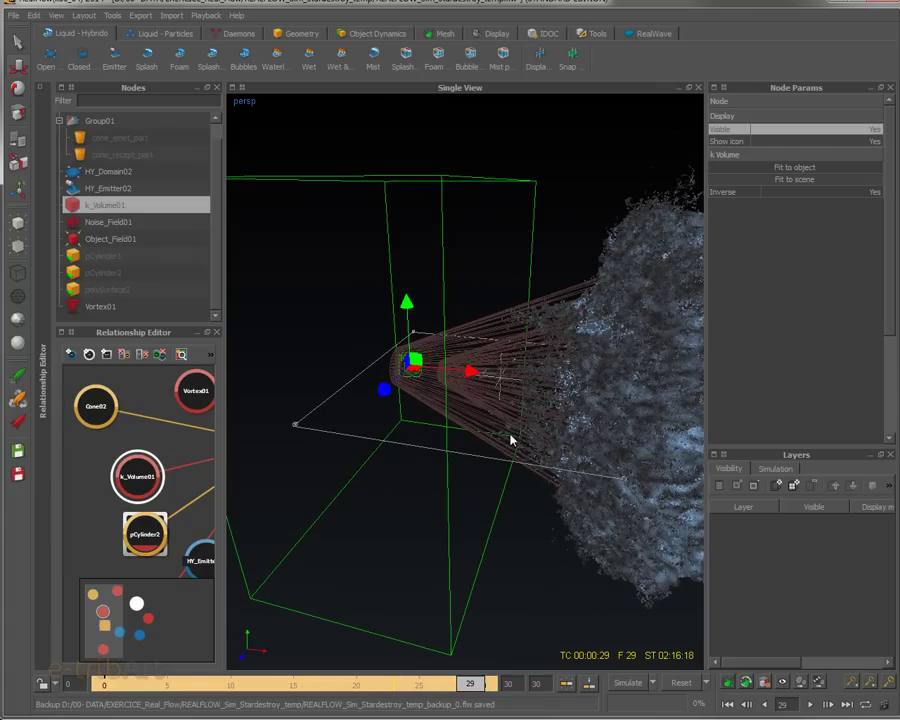
left_click_drag(516, 428, 567, 315, "alt")
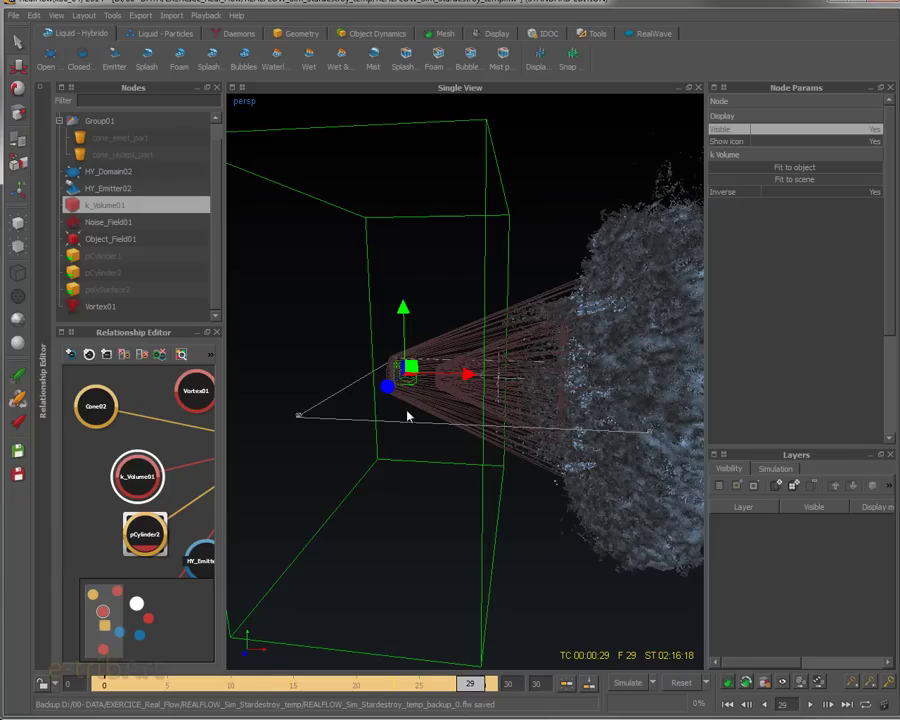
left_click_drag(583, 424, 446, 408, "alt")
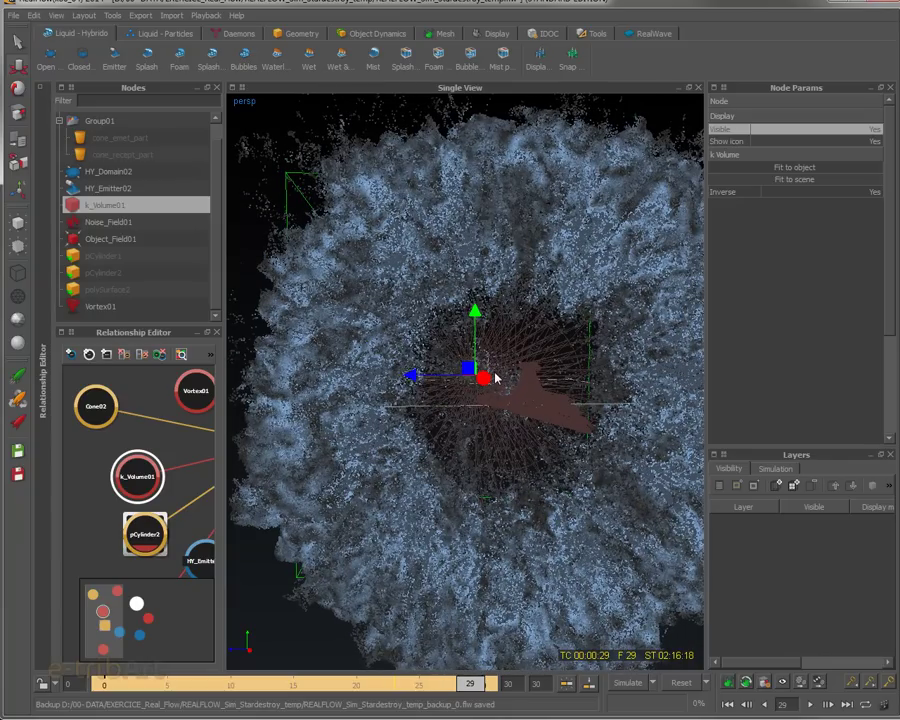
left_click_drag(441, 381, 530, 290, "alt")
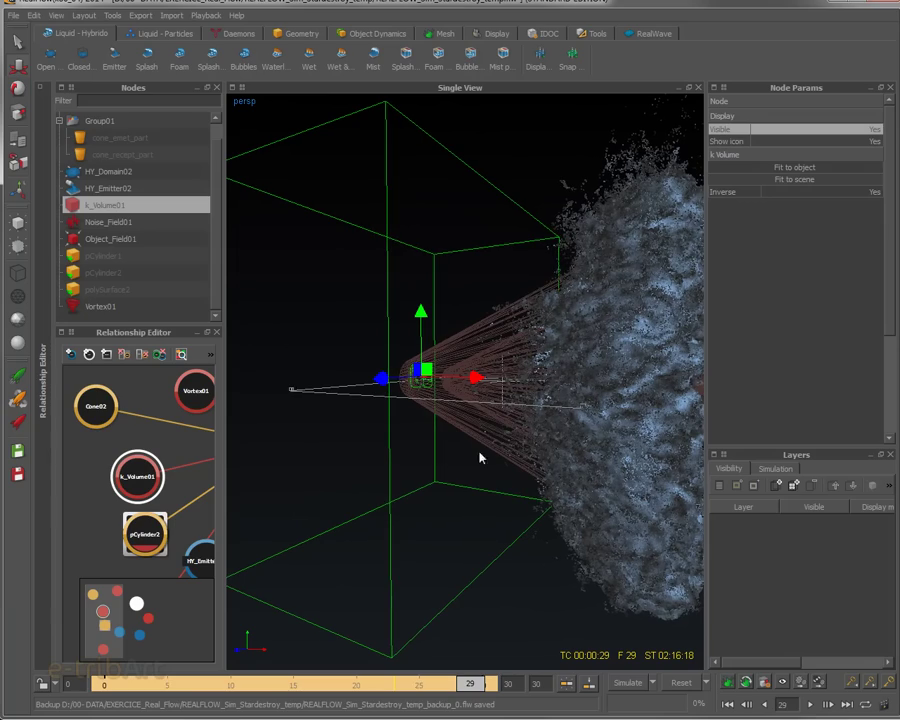
left_click_drag(595, 449, 468, 465, "alt")
right_click_drag(468, 465, 502, 462, "alt")
left_click_drag(502, 462, 480, 430, "alt")
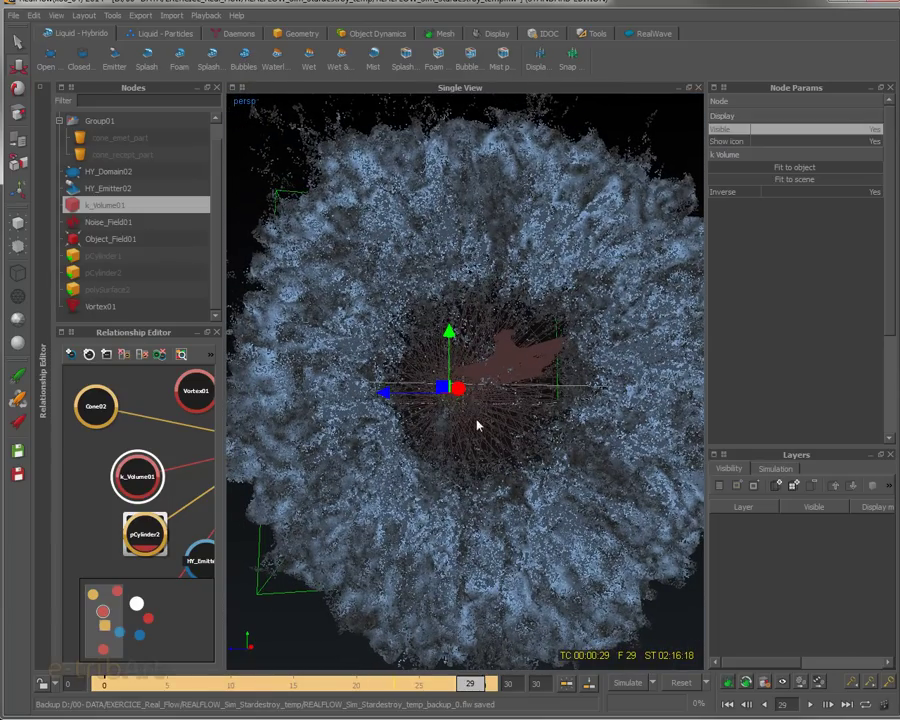
left_click_drag(388, 444, 530, 466, "alt")
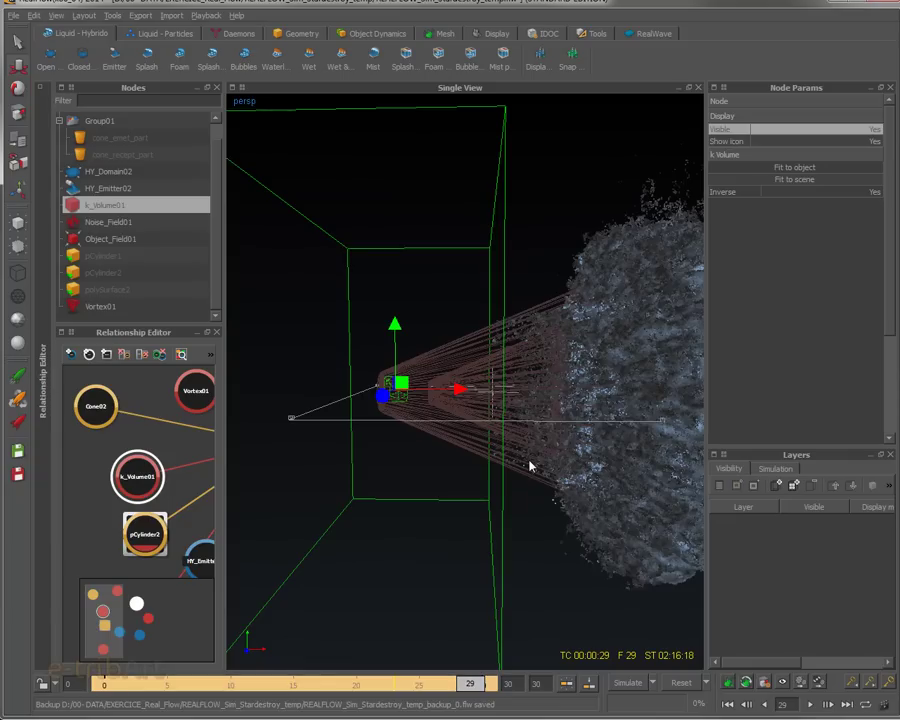
scroll(528, 466, "down", 2)
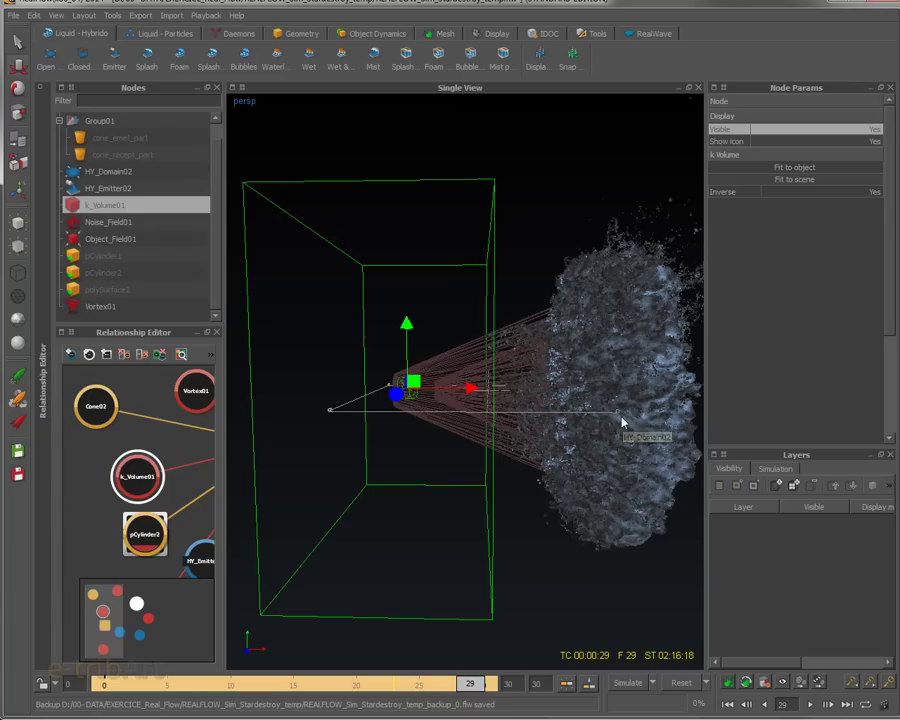
mouse_move(621, 422)
left_mouse_down("alt")
mouse_move(438, 414)
mouse_move(496, 396)
mouse_move(508, 408)
mouse_move(492, 410)
mouse_move(607, 432)
left_mouse_up("alt")
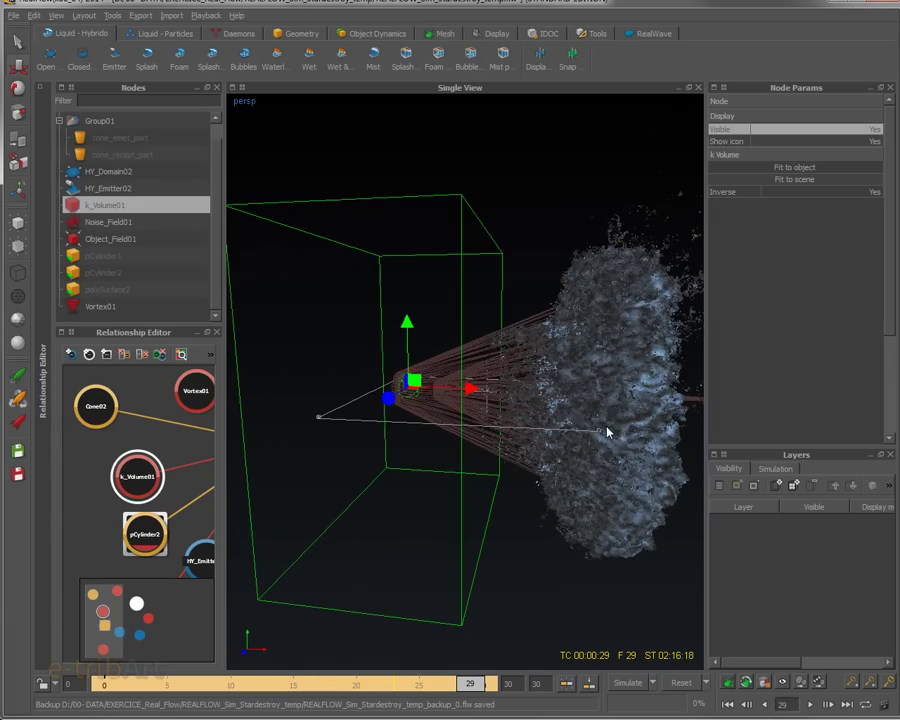
- Review the Noise_Field01 daemon's parameters and inspect the noise detail in the particle ring around the ship
left_click(110, 222)
left_click_drag(484, 422, 402, 287, "alt")
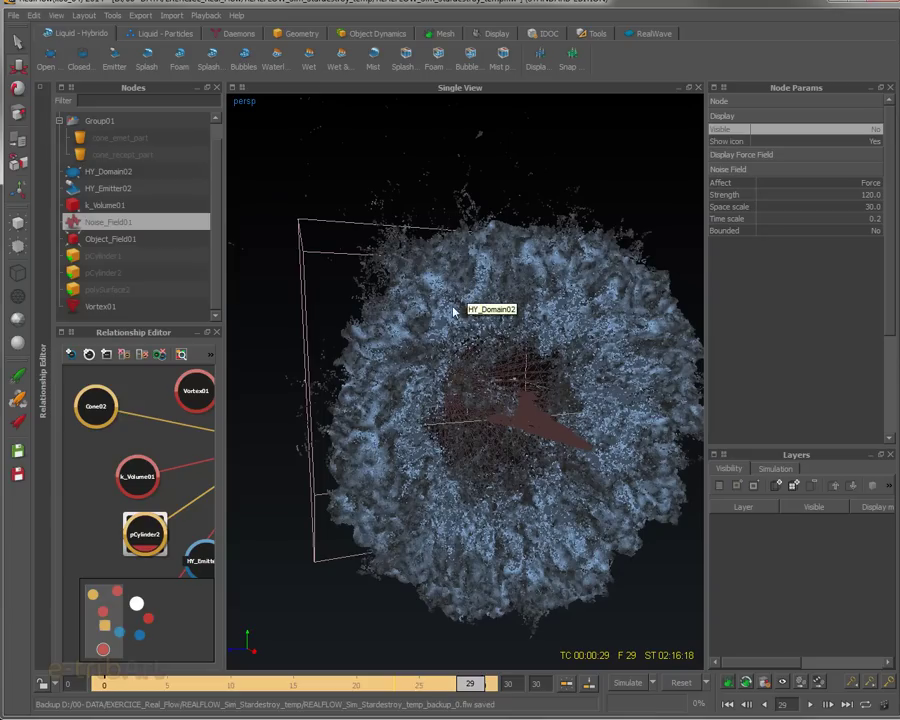
mouse_move(605, 386)
left_mouse_down("alt")
mouse_move(559, 368)
mouse_move(557, 380)
mouse_move(595, 371)
left_mouse_up("alt")
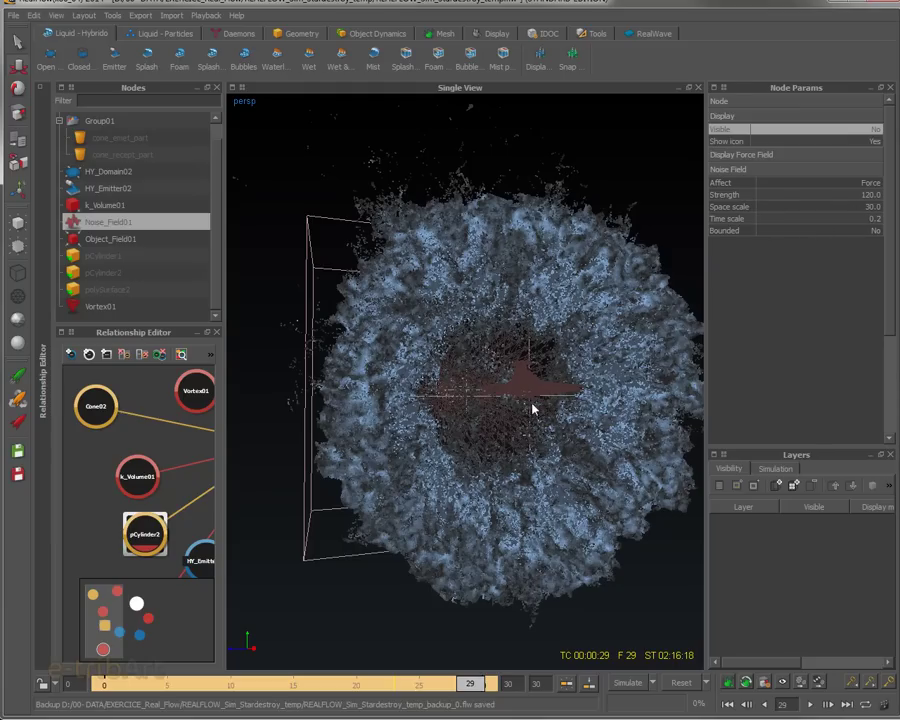
mouse_move(543, 398)
middle_mouse_down()
mouse_move(450, 396)
mouse_move(454, 430)
mouse_move(523, 437)
mouse_move(559, 410)
mouse_move(554, 398)
mouse_move(557, 412)
mouse_move(541, 418)
middle_mouse_up()
scroll(569, 402, "up", 4)
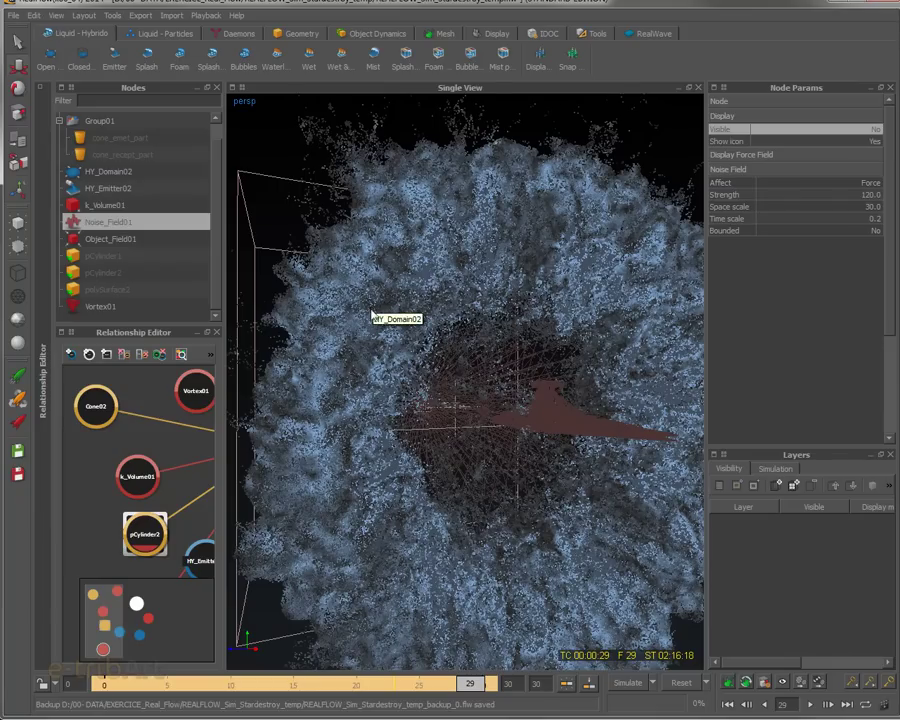
mouse_move(377, 318)
middle_mouse_down()
mouse_move(342, 333)
mouse_move(389, 326)
mouse_move(397, 318)
mouse_move(388, 314)
middle_mouse_up()
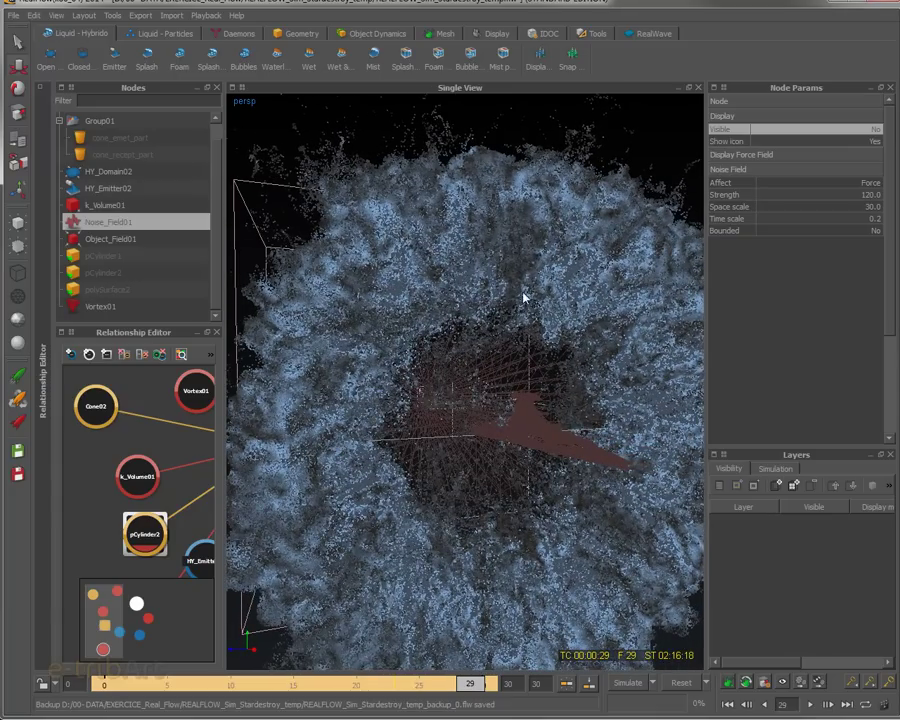
middle_click_drag(440, 333, 501, 371)
scroll(480, 376, "down", 2)
scroll(500, 372, "up", 4)
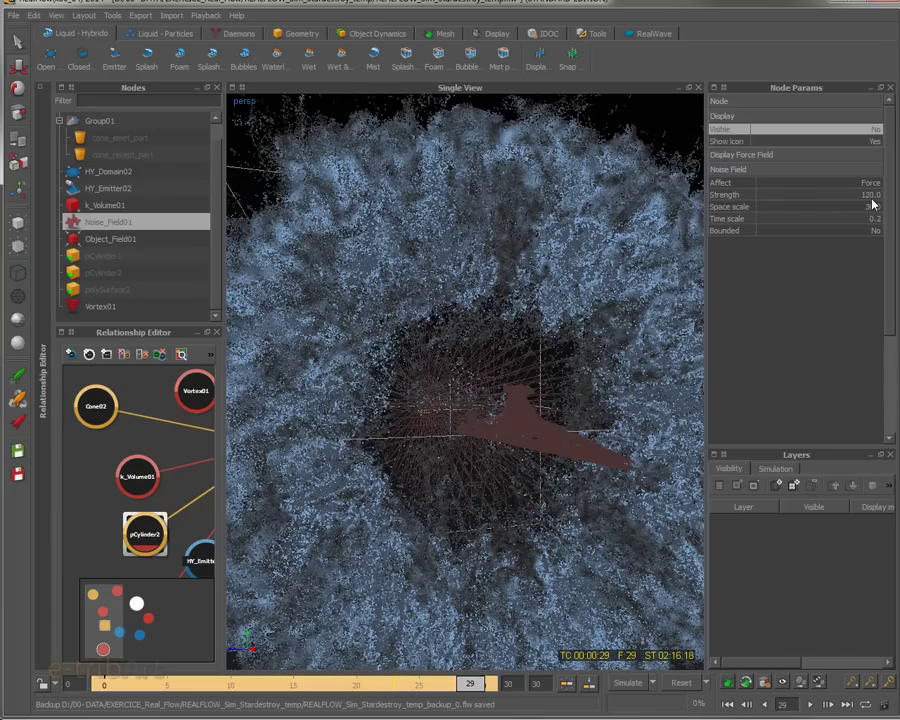
mouse_move(475, 333)
left_mouse_down("alt")
mouse_move(488, 267)
mouse_move(486, 315)
mouse_move(474, 323)
left_mouse_up("alt")
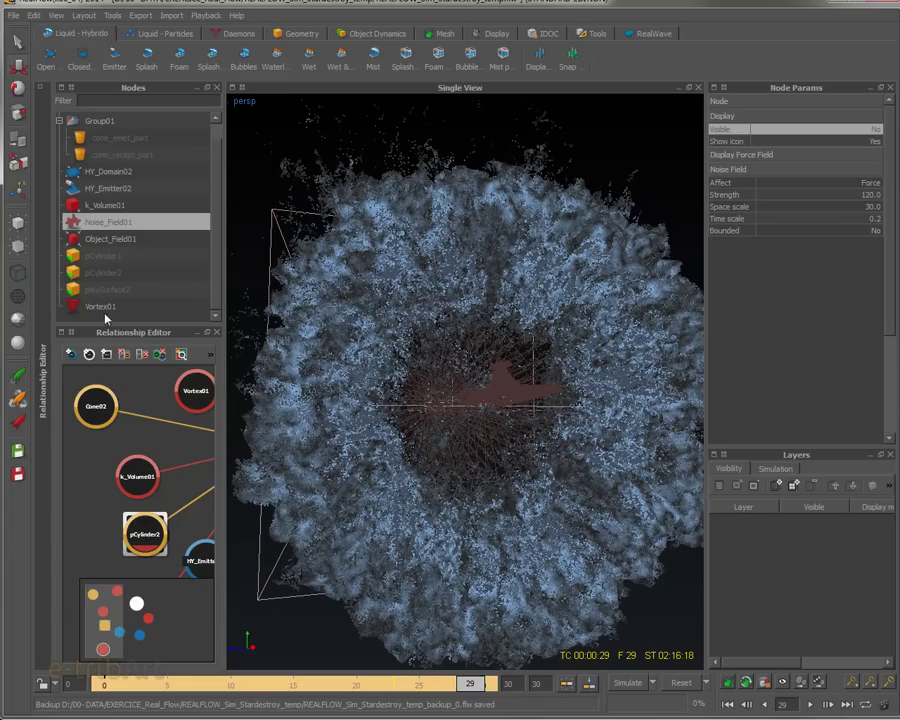
- Make the Vortex01 daemon visible and view its rings head-on around the ship
left_click(102, 307)
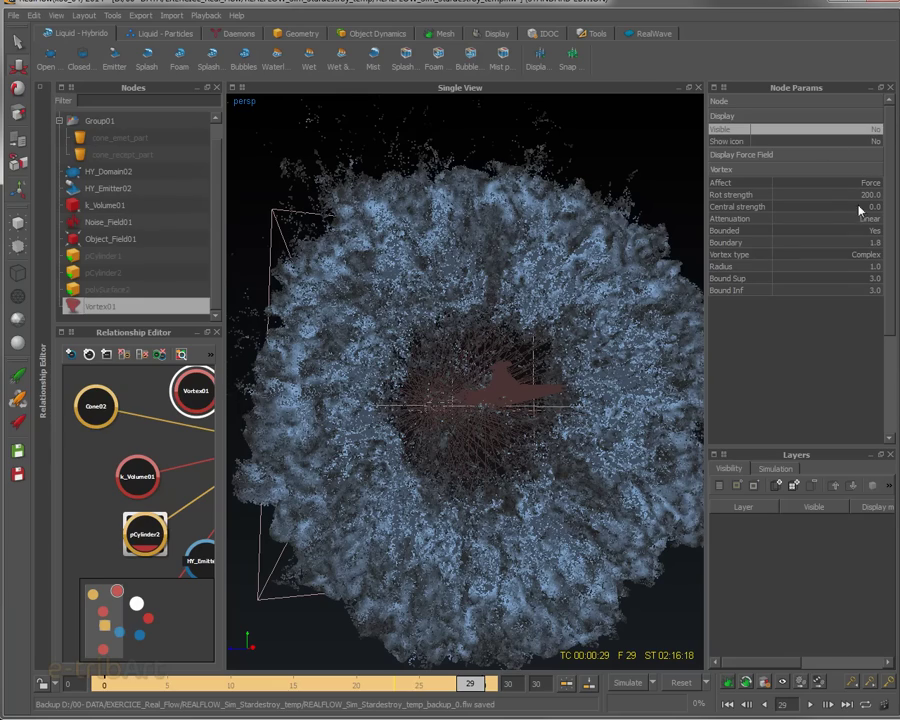
left_click(868, 130)
left_click_drag(493, 413, 466, 424, "alt")
left_click_drag(550, 492, 467, 409, "alt")
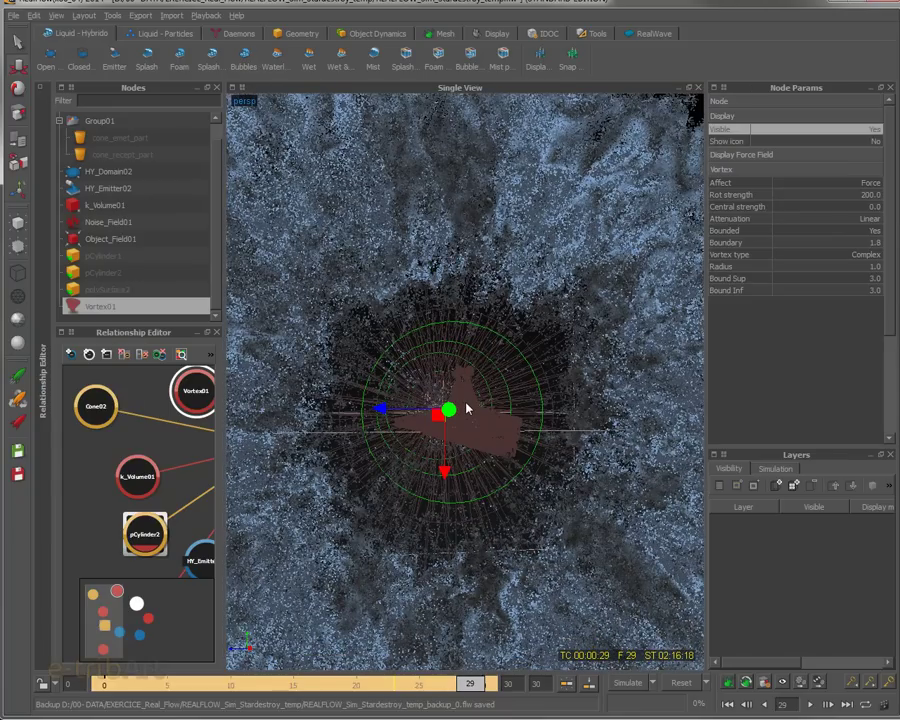
- Scrub the simulation from its early frames to frame 21 and examine the particles' swirl around the Vortex01 ring
left_click(121, 684)
left_click_drag(121, 684, 381, 707)
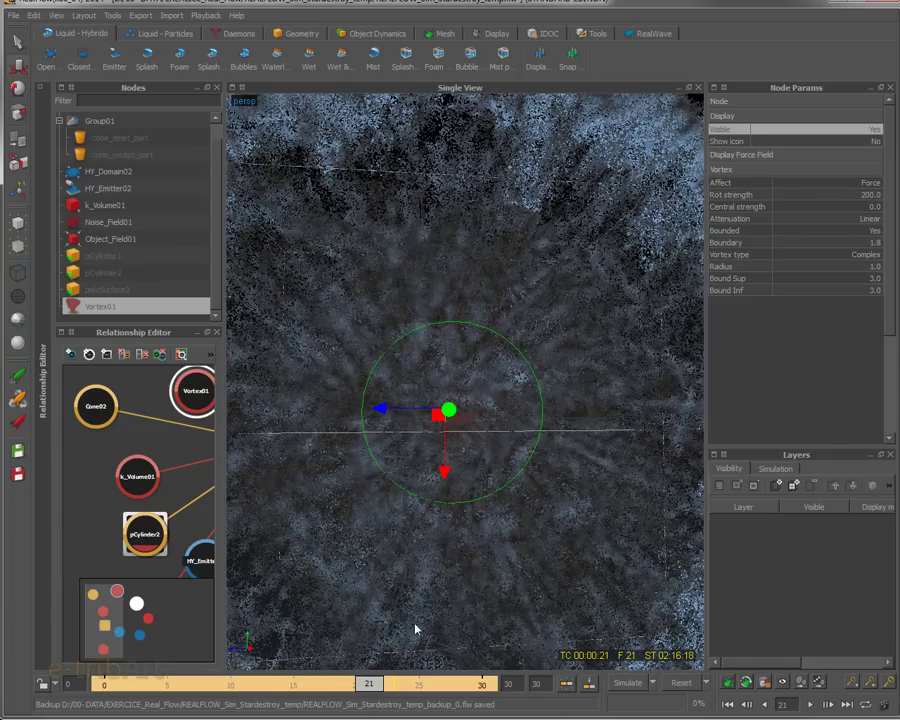
right_click_drag(465, 423, 327, 301, "alt")
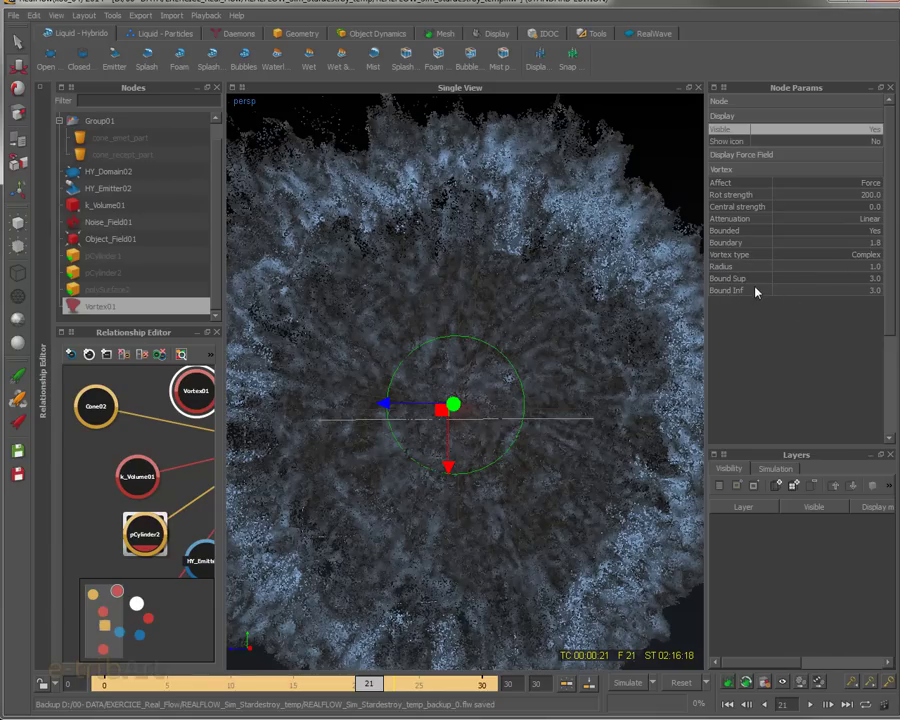
left_click_drag(620, 400, 503, 412, "alt")
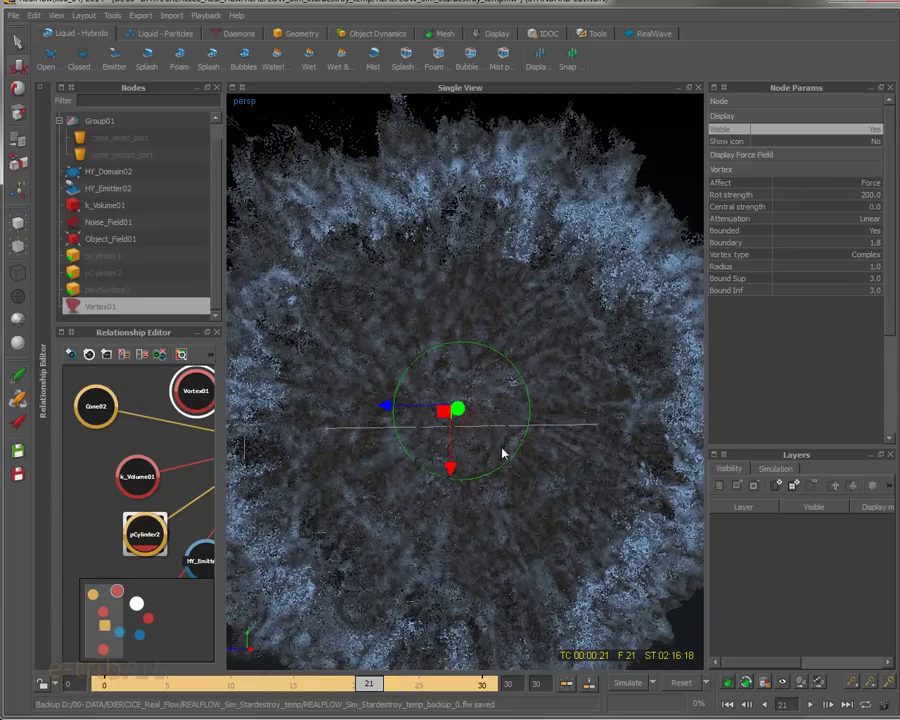
- Return to frame 1 and review the Object_Field01 daemon's parameters and its pCylinder1 cone around the emitted particles
key("Home")
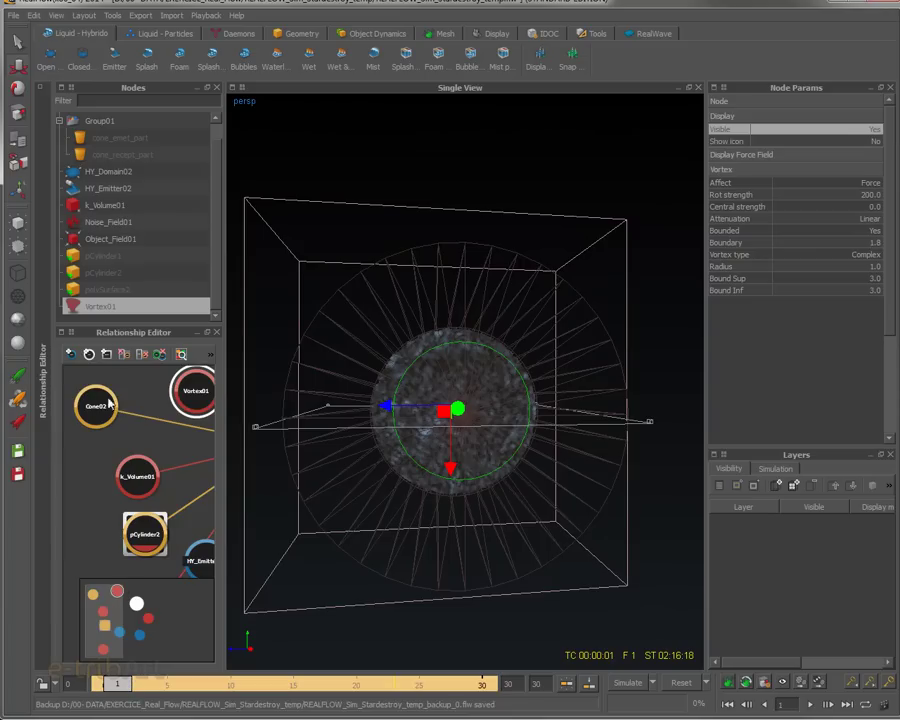
left_click(112, 240)
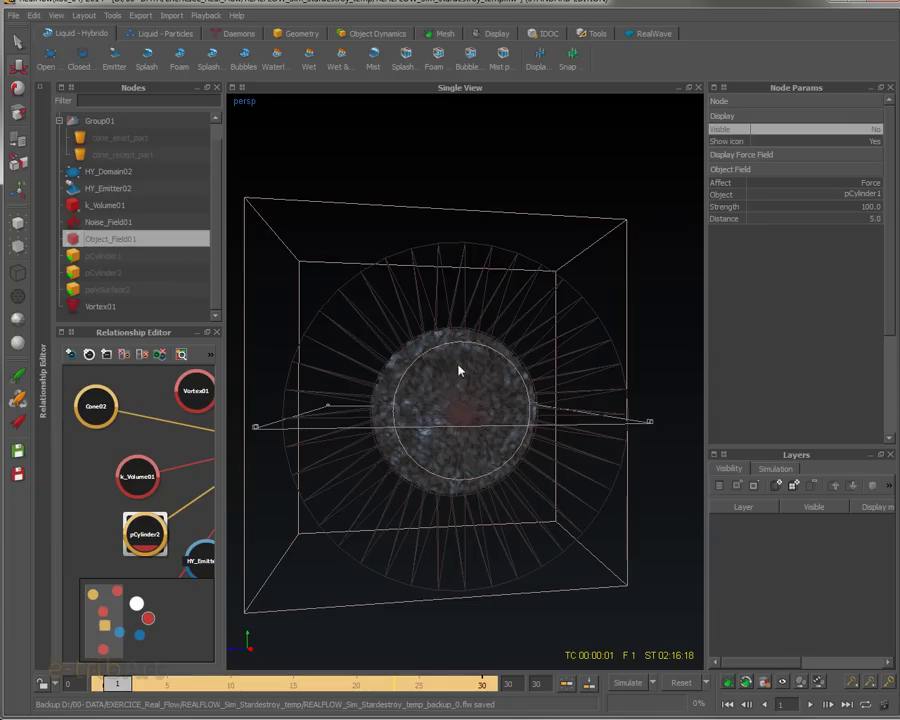
left_click_drag(462, 395, 511, 403, "alt")
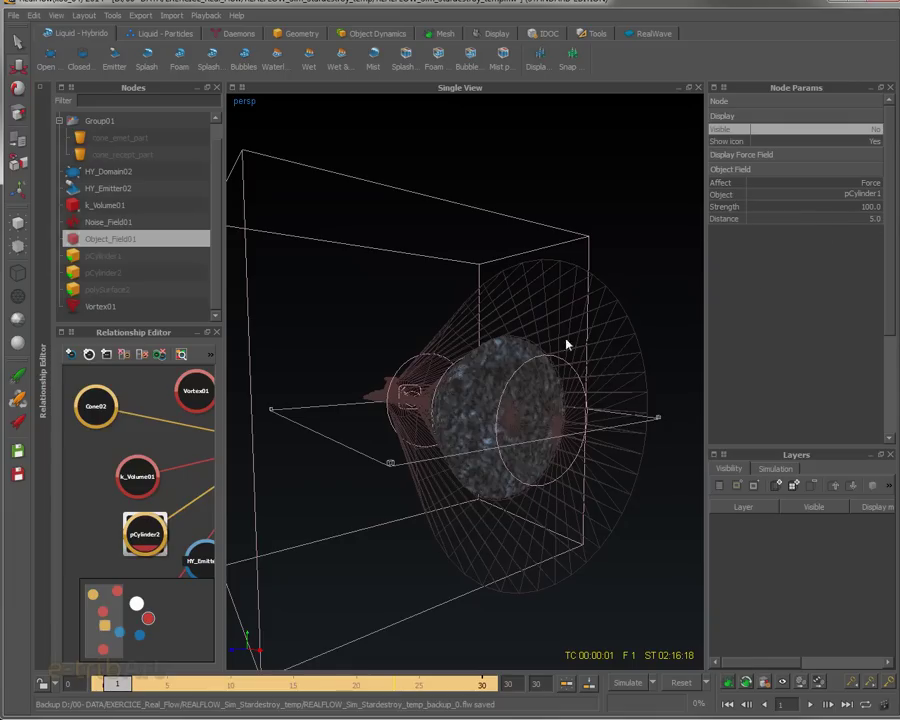
left_click_drag(482, 368, 403, 366, "alt")
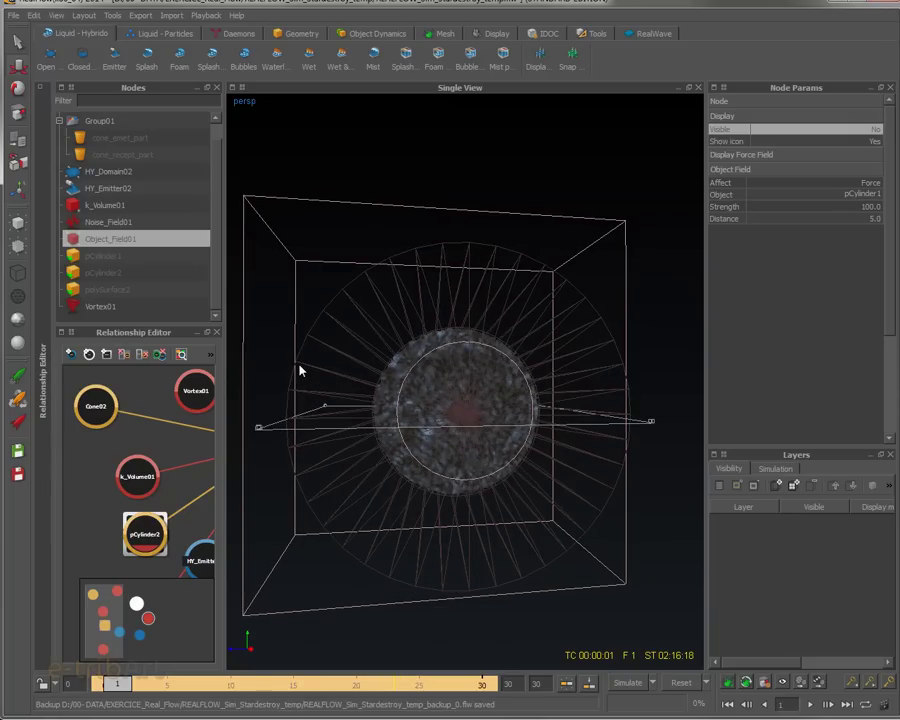
- Scrub the simulation from frame 1 to frame 30 and examine how the particles spread beyond the pCylinder1 cone
left_click(139, 686)
left_click_drag(139, 686, 183, 686)
left_click_drag(325, 575, 384, 478, "alt")
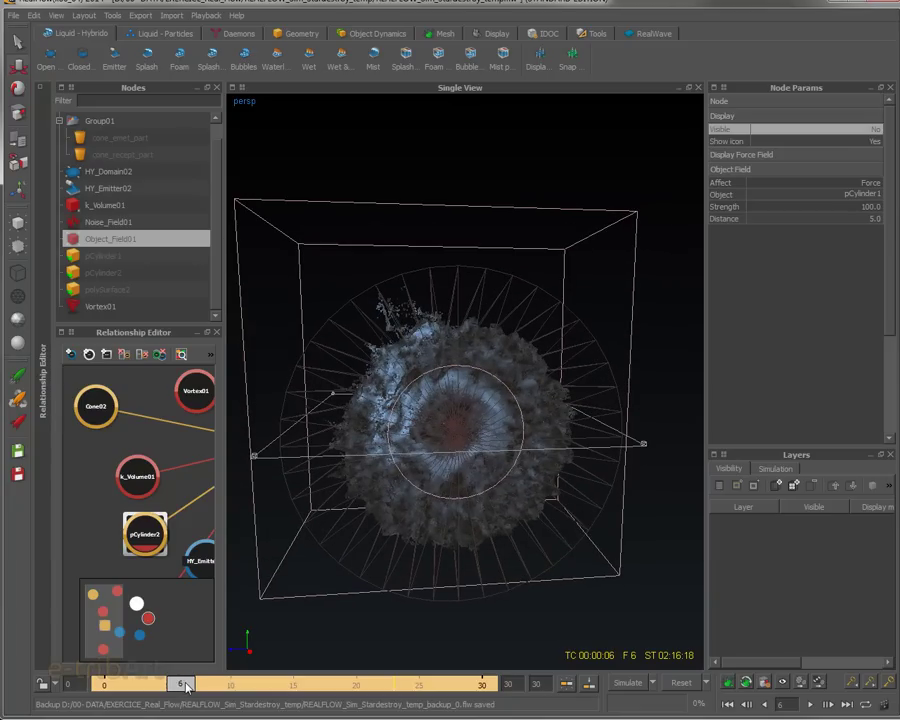
mouse_move(196, 686)
left_mouse_down()
mouse_move(238, 692)
mouse_move(310, 680)
left_mouse_up()
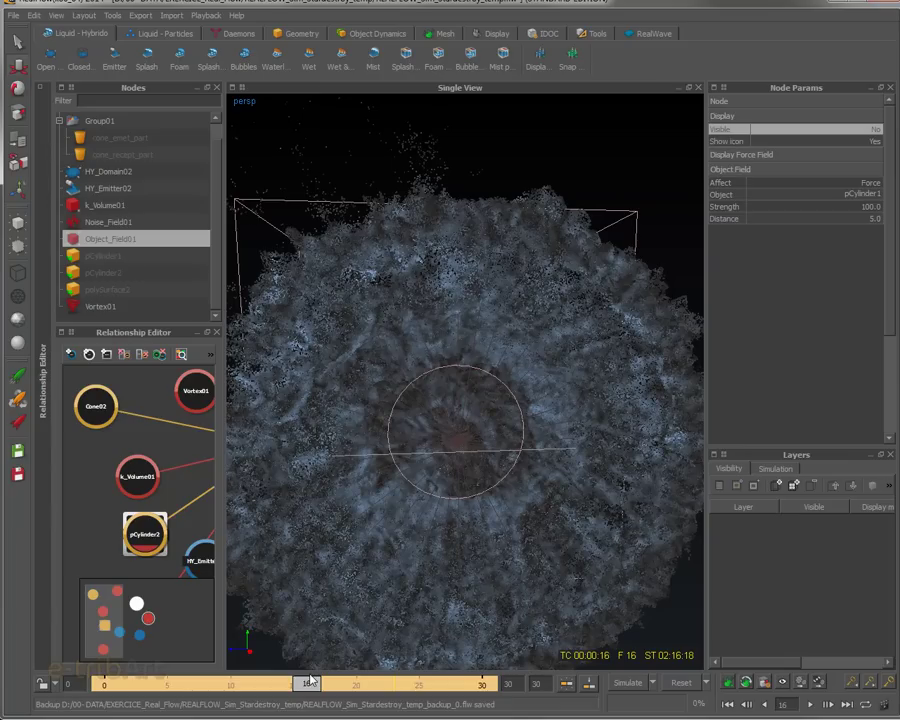
mouse_move(310, 680)
left_mouse_down()
mouse_move(323, 693)
mouse_move(424, 694)
mouse_move(500, 708)
left_mouse_up()
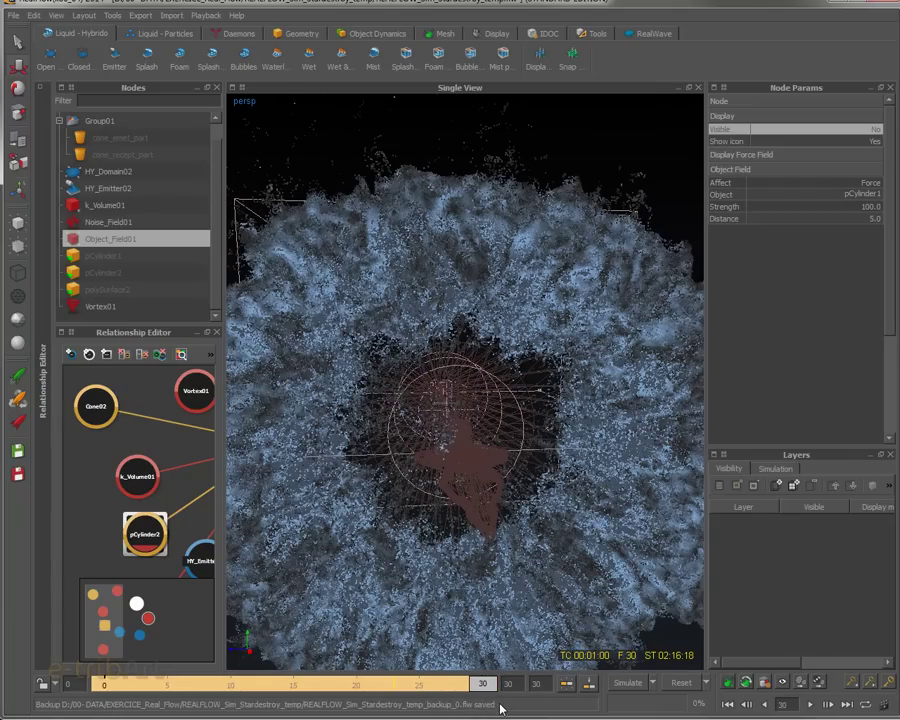
- Examine the opening in the particle ring around the ship at frame 30 and check Object_Field01's Strength parameter
left_click_drag(440, 569, 530, 393, "alt")
left_click_drag(617, 408, 480, 420, "alt")
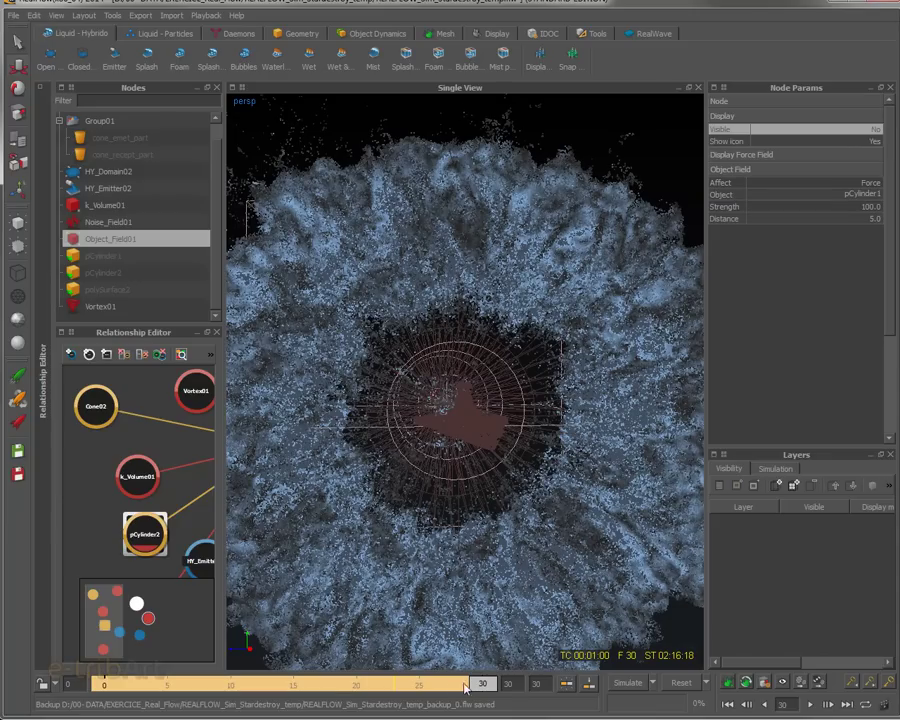
left_click_drag(460, 685, 492, 698)
left_click(733, 207)
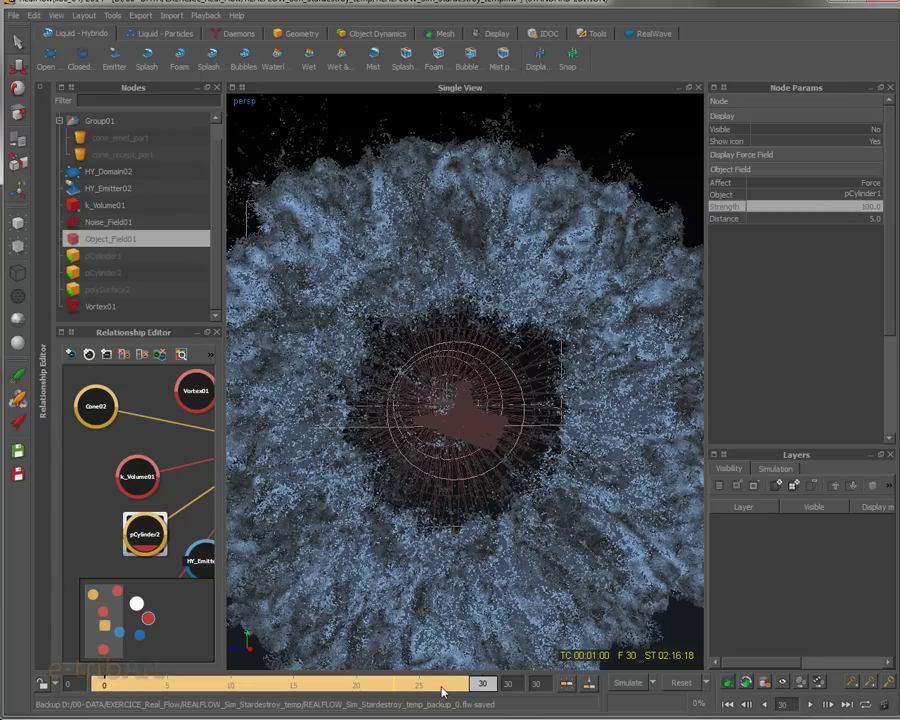
- Go back to frame 9, then frame 1, and compare the particles with the pCylinder1 cone from the side and front
left_click_drag(443, 686, 230, 686)
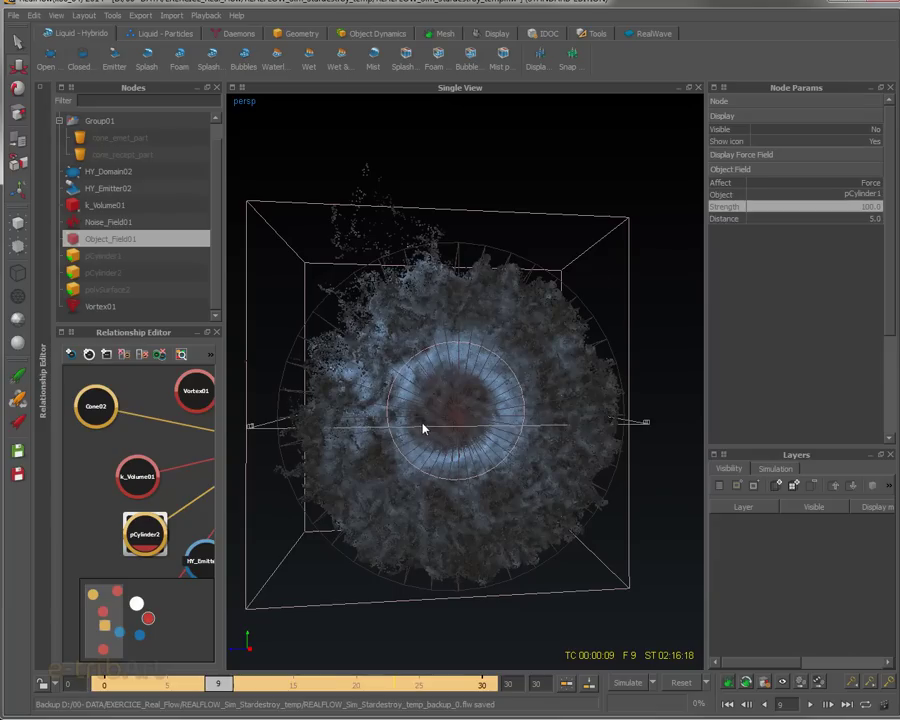
left_click_drag(410, 426, 493, 443, "alt")
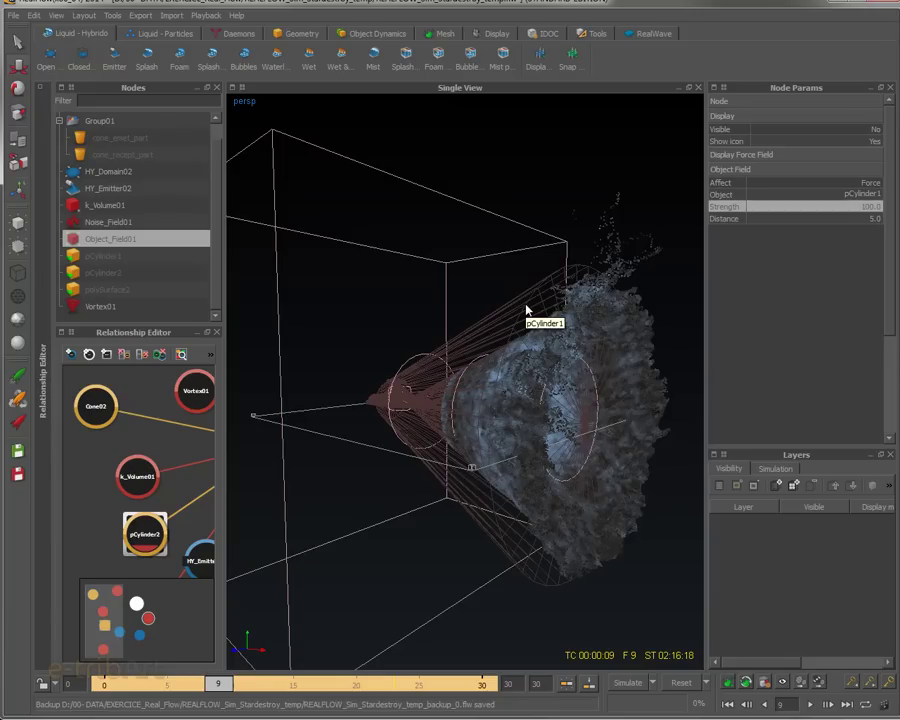
left_click(105, 686)
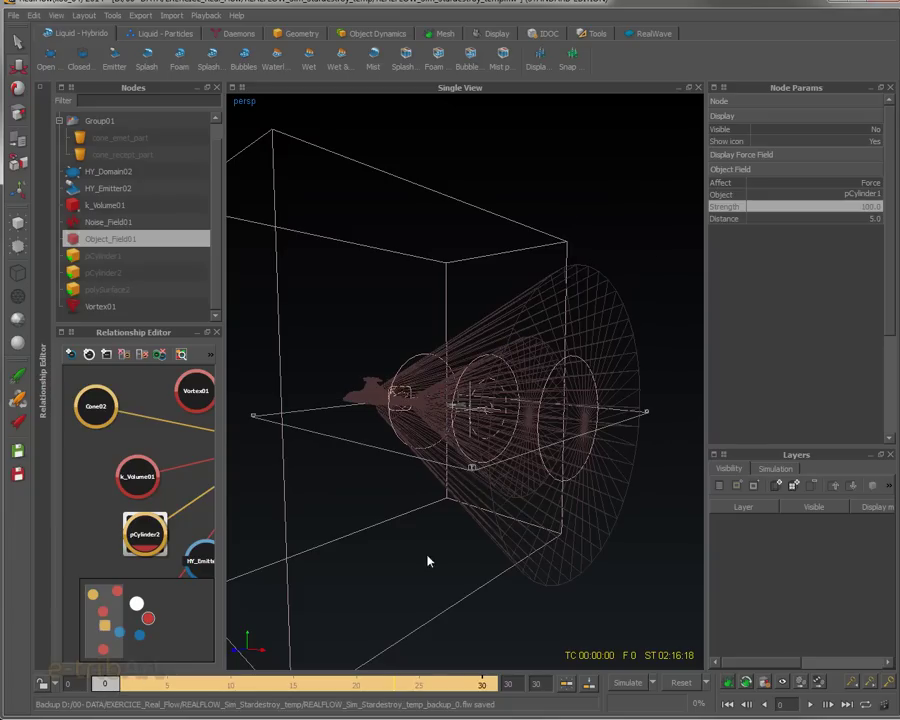
left_click(116, 684)
left_click_drag(408, 578, 500, 430, "alt")
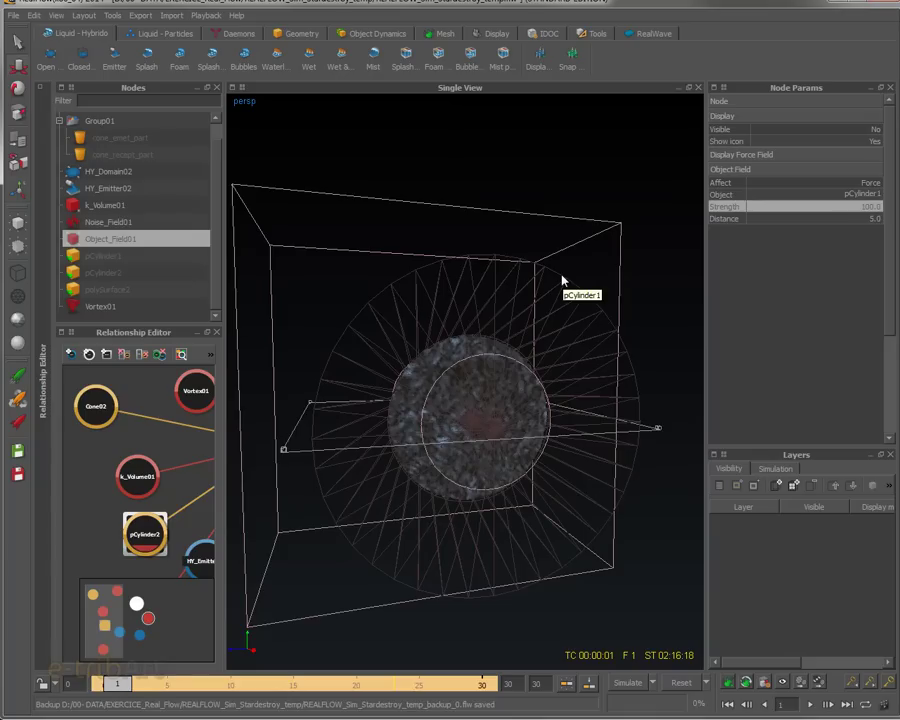
left_click_drag(297, 544, 450, 398, "alt")
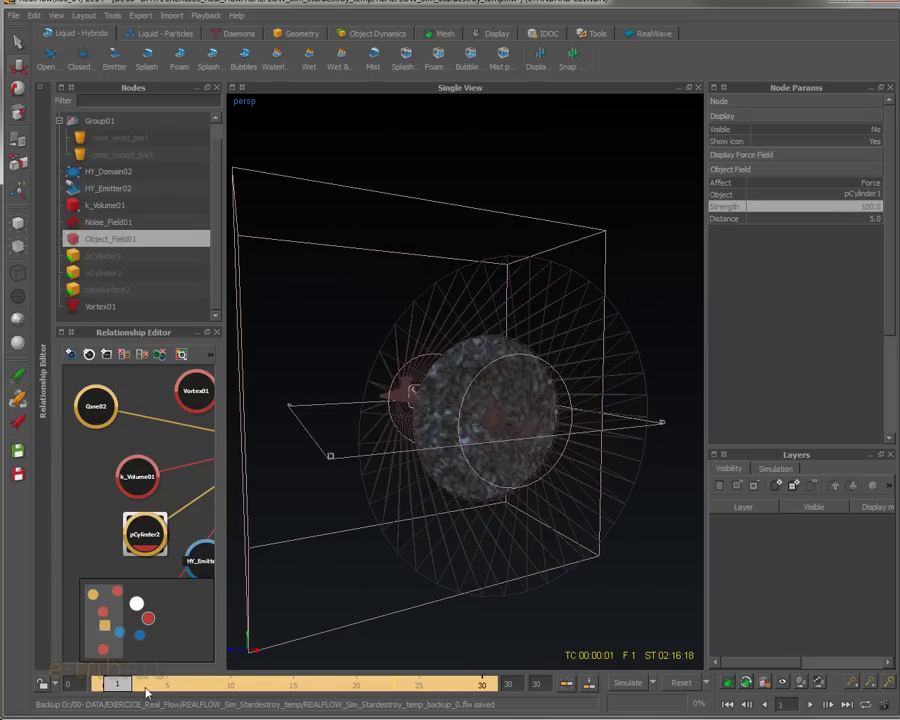
- Scrub forward through frame 16 to frame 19 and examine the shape of the expanding particle ring from the front
left_click_drag(152, 687, 307, 687)
left_click_drag(522, 488, 495, 480, "alt")
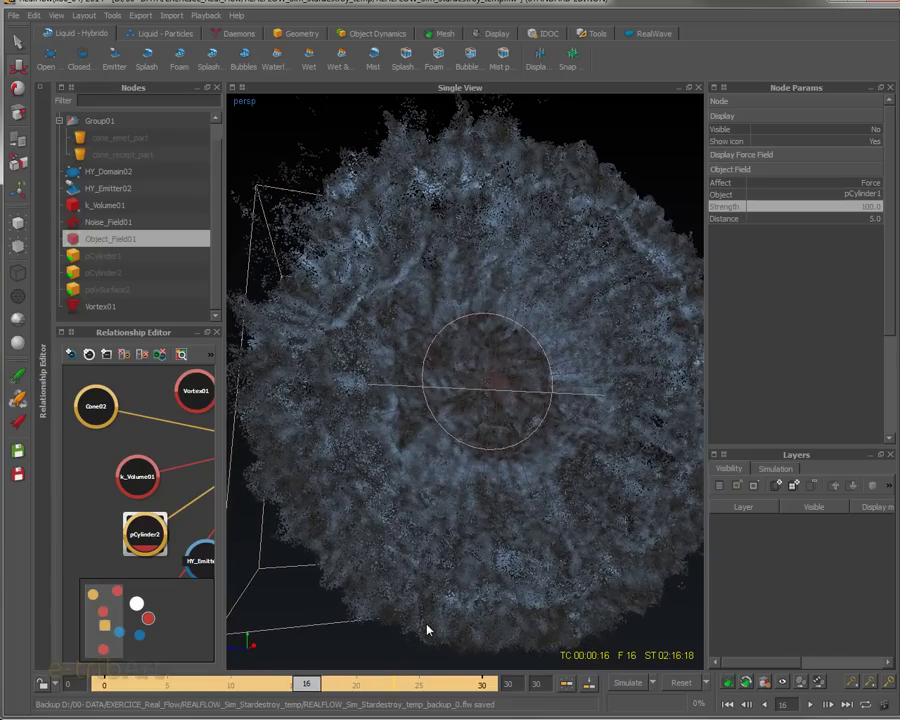
left_click_drag(325, 688, 344, 688)
scroll(464, 446, "down", 3)
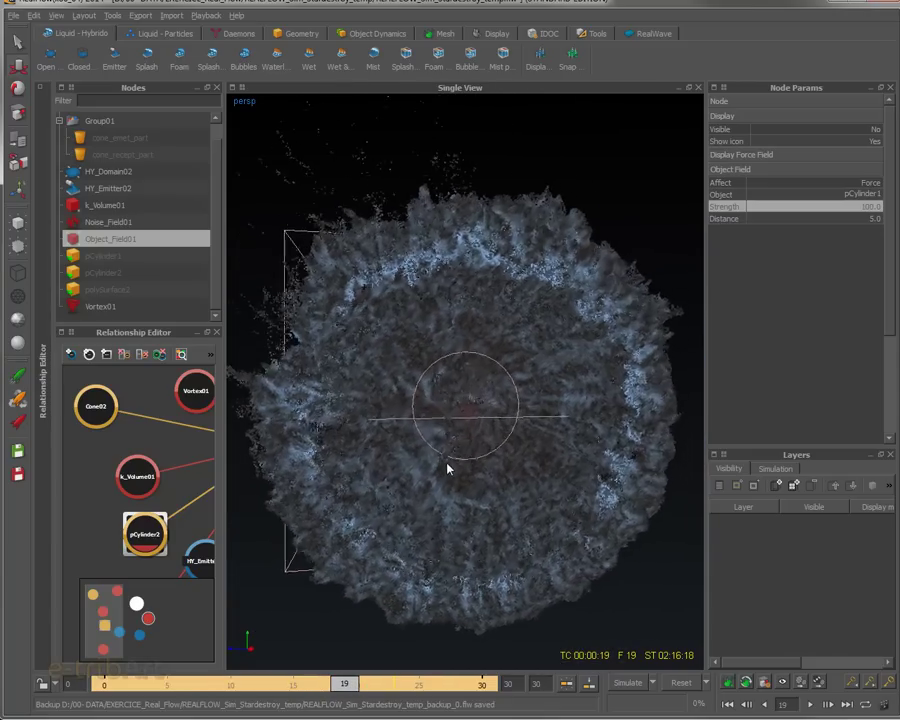
mouse_move(447, 468)
left_mouse_down("alt")
mouse_move(327, 476)
mouse_move(418, 482)
mouse_move(463, 461)
left_mouse_up("alt")
mouse_move(463, 461)
right_mouse_down("alt")
mouse_move(488, 460)
mouse_move(468, 458)
right_mouse_up("alt")
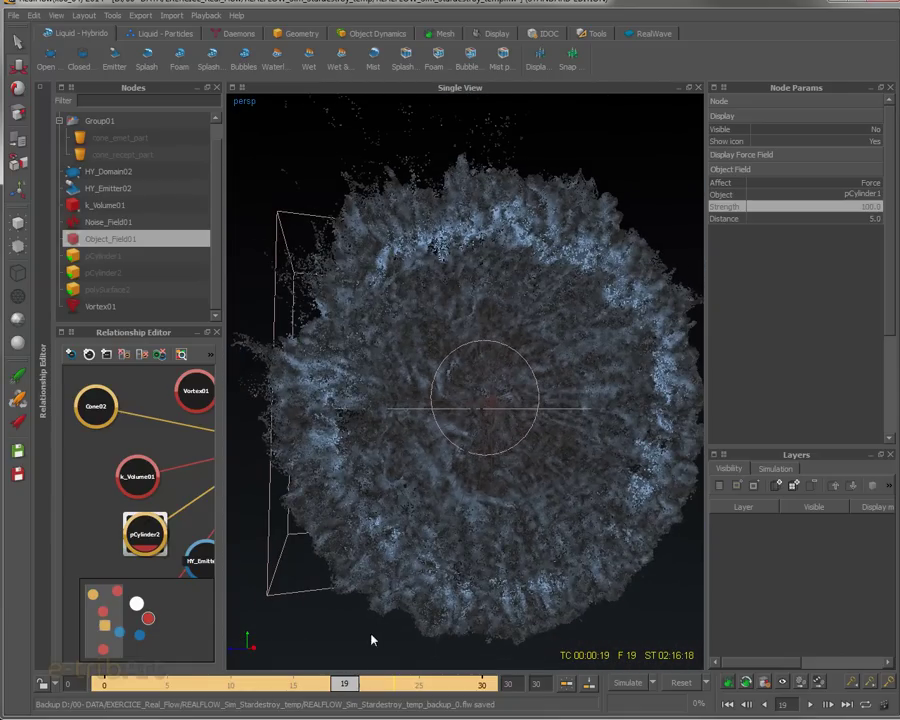
- Advance the simulation from frame 19 through frames 24 and 26 towards its end to examine the ring opening around the ship
left_click_drag(366, 694, 436, 688)
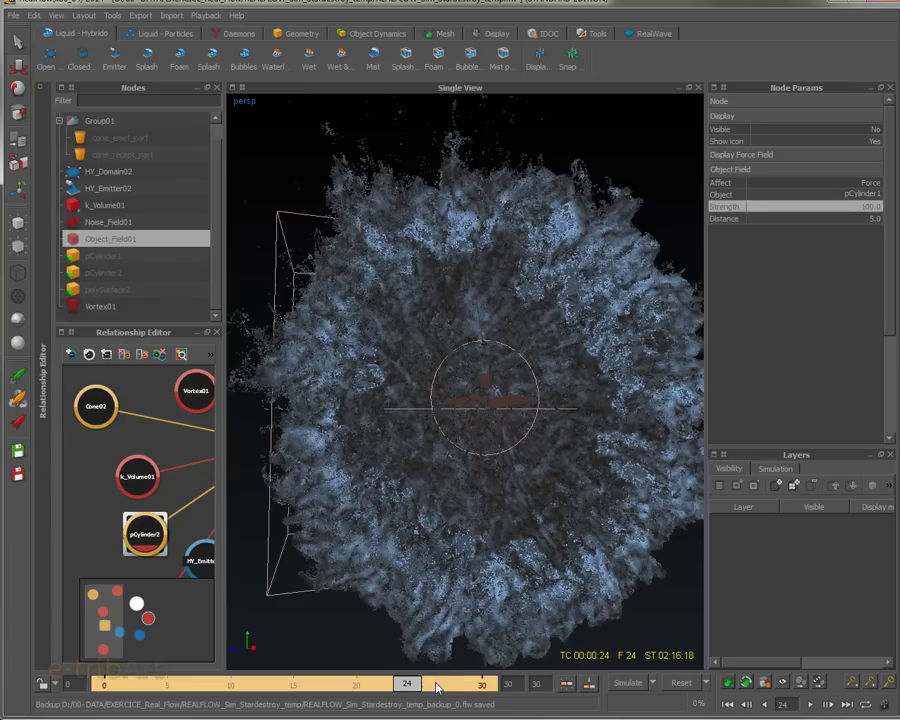
left_click(437, 687)
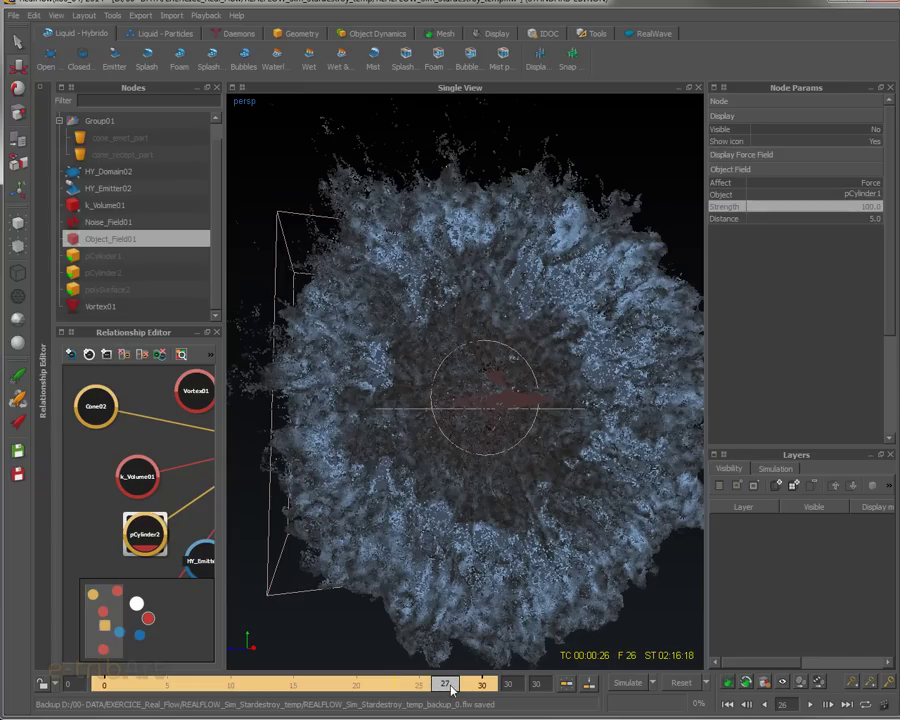
left_click(470, 687)
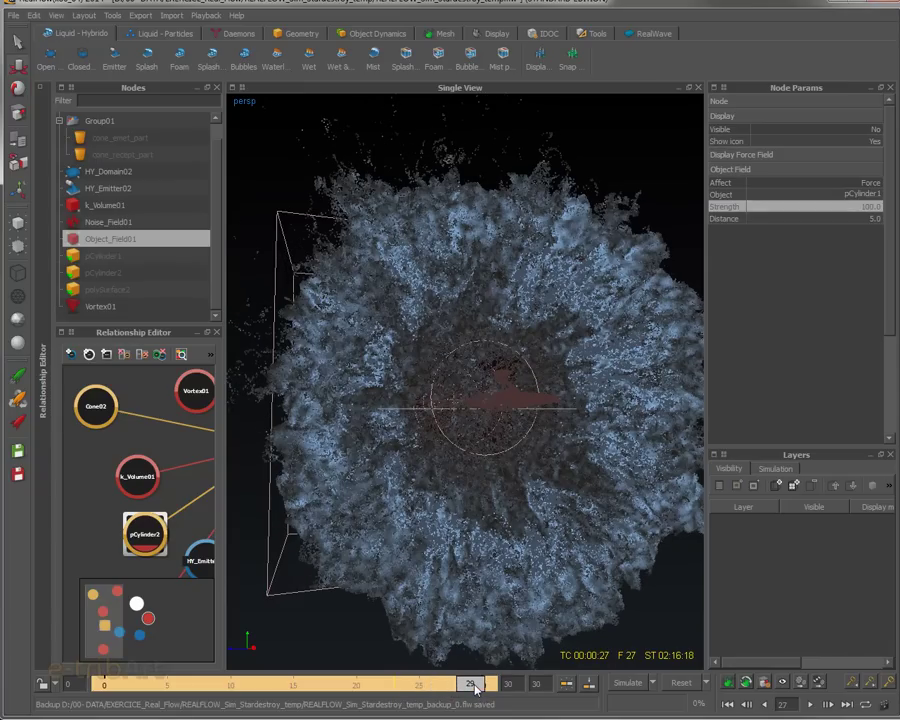
- Scrub back to frame 10 and inspect the particles around the vortex ring up close
left_click_drag(475, 688, 284, 687)
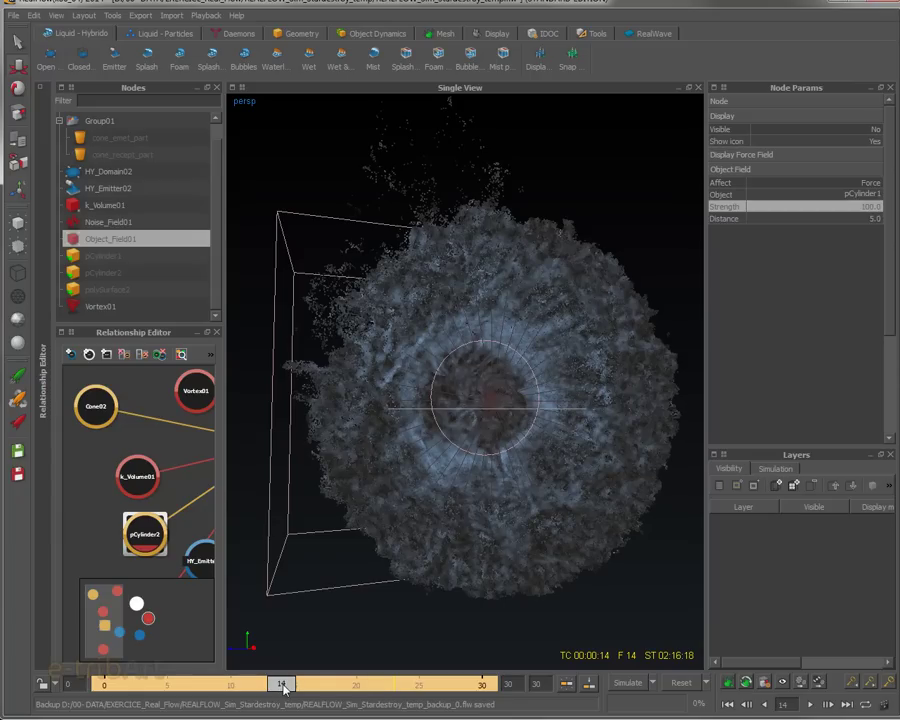
left_click_drag(283, 686, 309, 687)
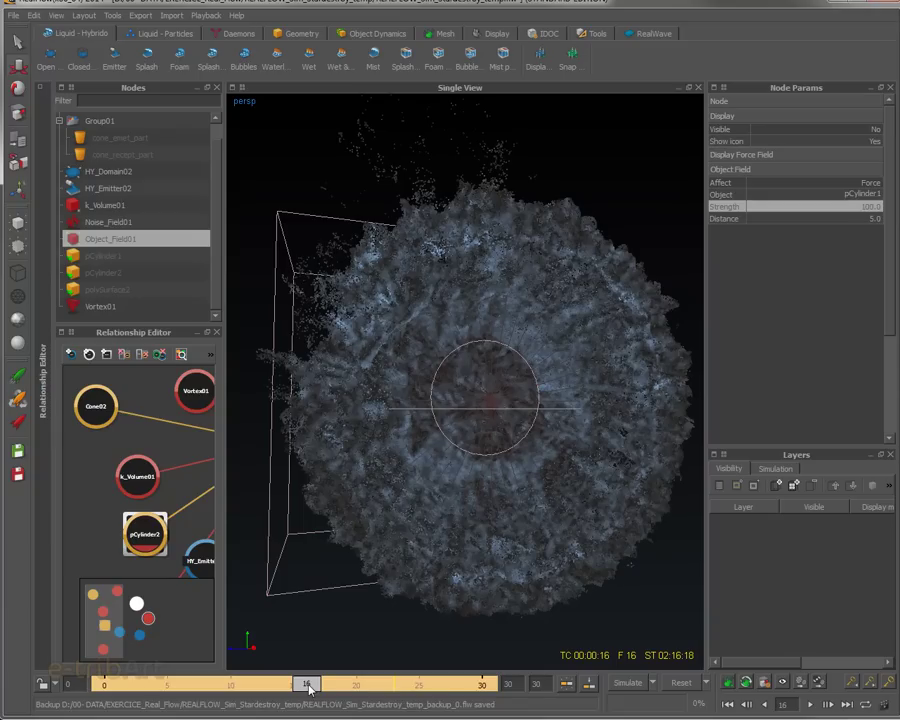
left_click_drag(309, 687, 240, 690)
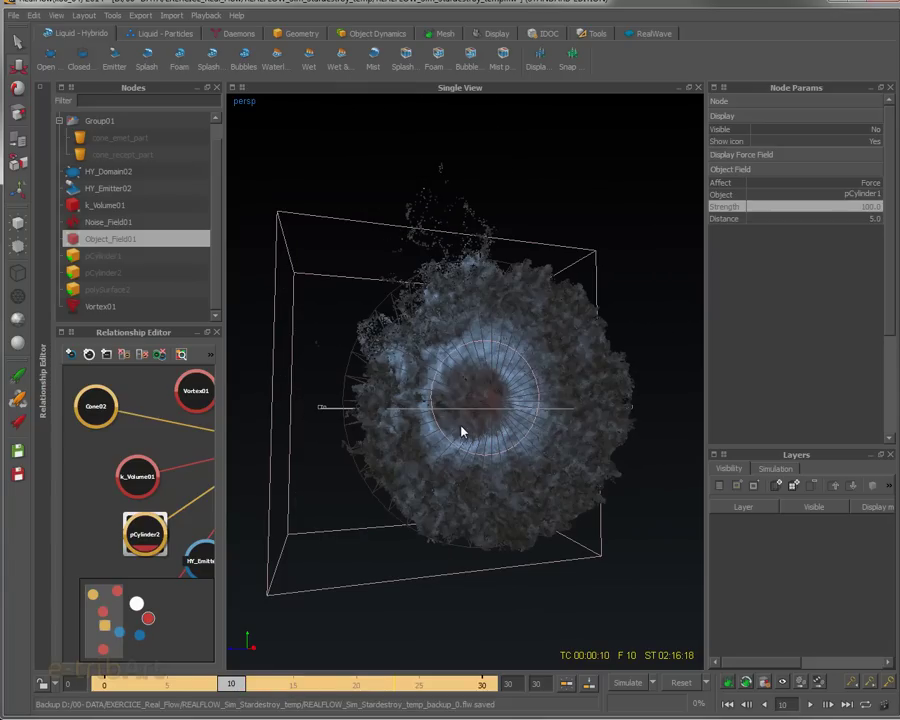
mouse_move(462, 432)
left_mouse_down("alt")
mouse_move(518, 424)
mouse_move(430, 434)
mouse_move(446, 431)
left_mouse_up("alt")
right_click_drag(446, 432, 462, 448, "alt")
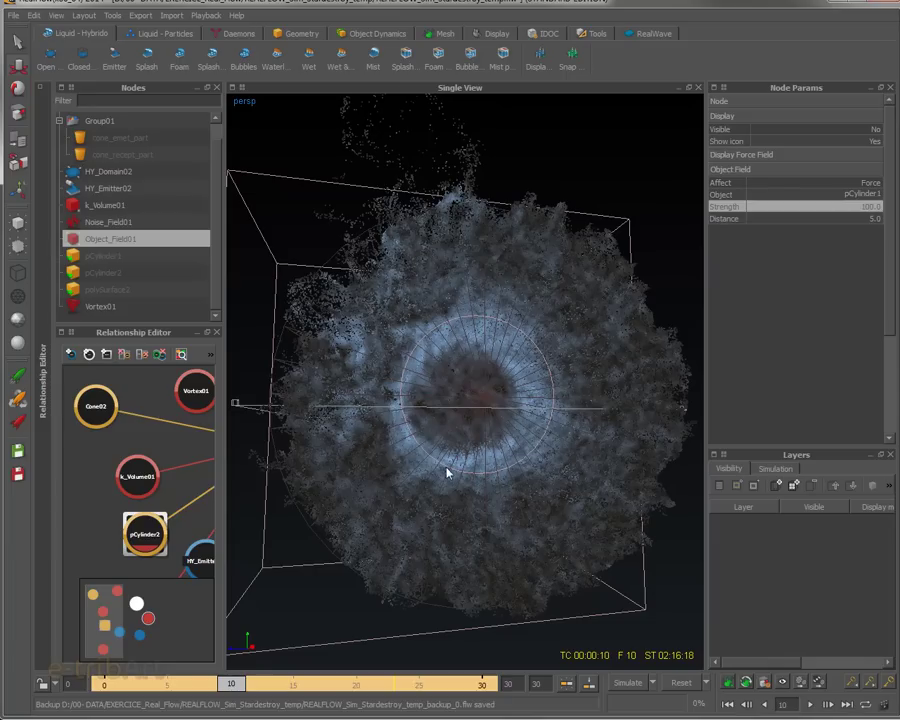
- Scrub through the frames just after frame 10, return to it, and inspect the particle swirl from slightly different angles
left_click(268, 684)
mouse_move(288, 688)
left_mouse_down()
mouse_move(341, 685)
mouse_move(238, 682)
left_mouse_up()
left_click_drag(526, 468, 466, 531, "alt")
left_click_drag(468, 472, 421, 454, "alt")
scroll(488, 484, "up", 4)
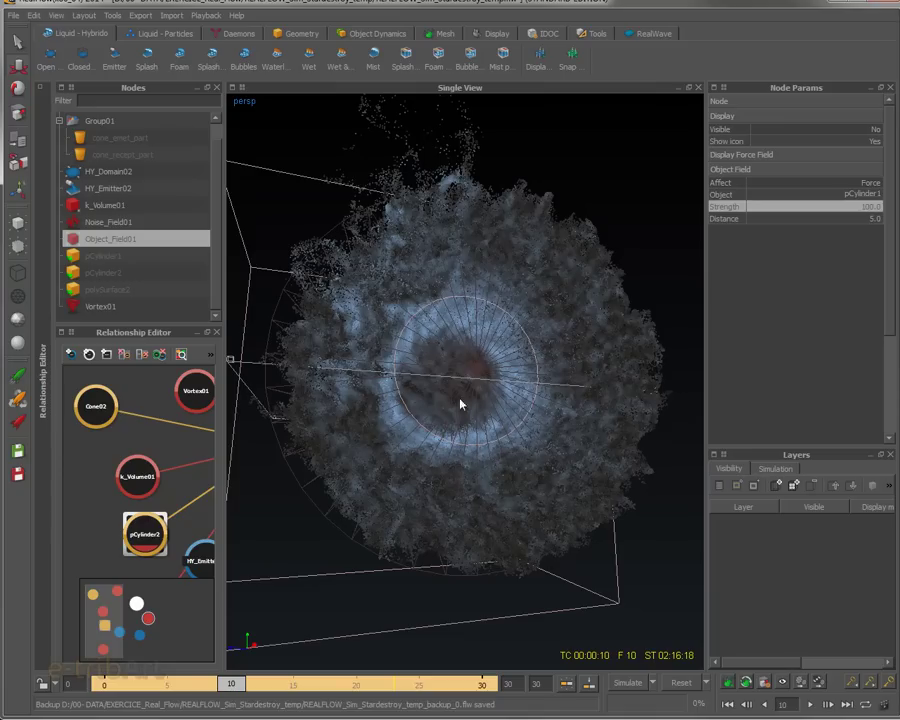
mouse_move(474, 376)
left_mouse_down("alt")
mouse_move(559, 370)
mouse_move(527, 409)
mouse_move(468, 396)
mouse_move(474, 382)
mouse_move(460, 386)
left_mouse_up("alt")
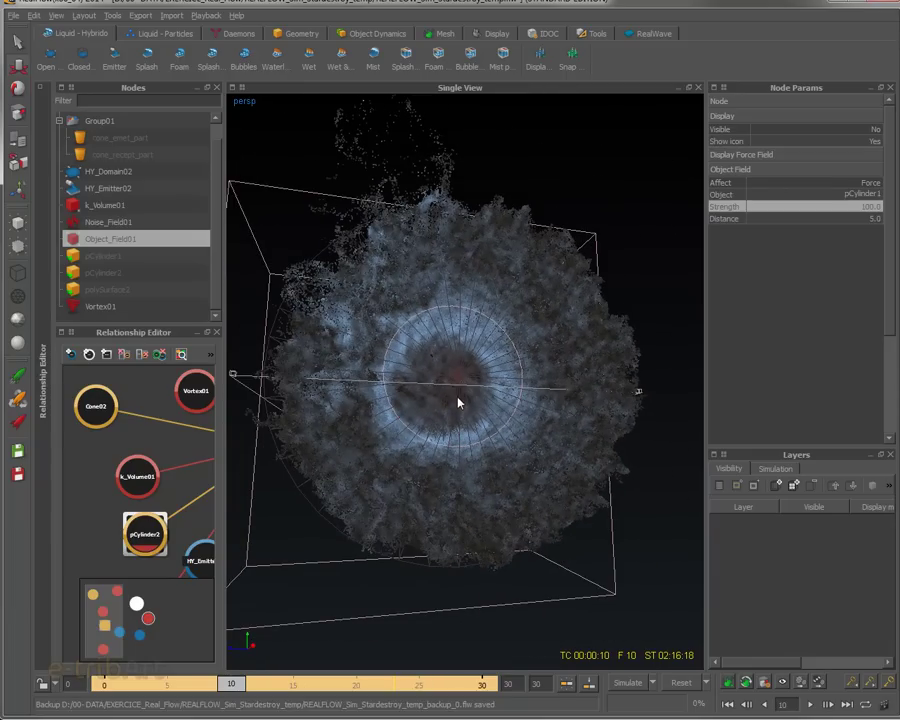